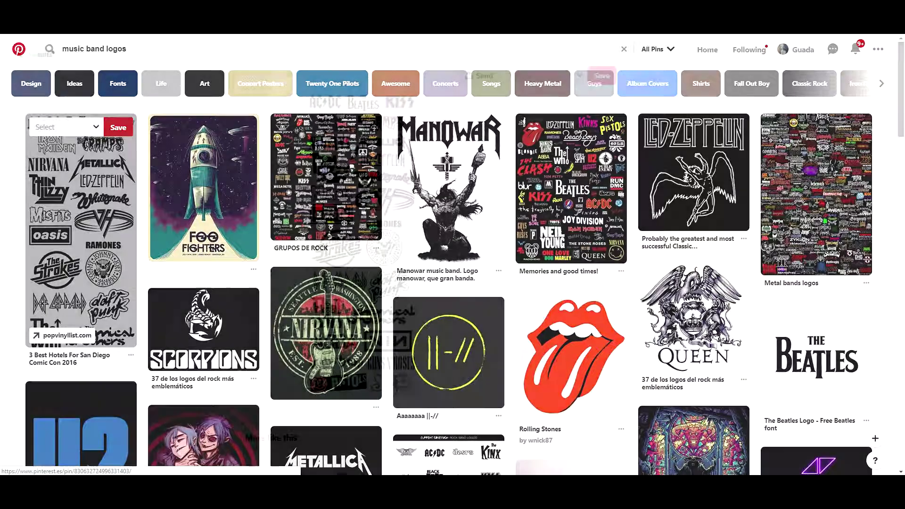
Save the band-logo collage pin to a new board named 'Logo' and return to results.
click(81, 231)
click(547, 66)
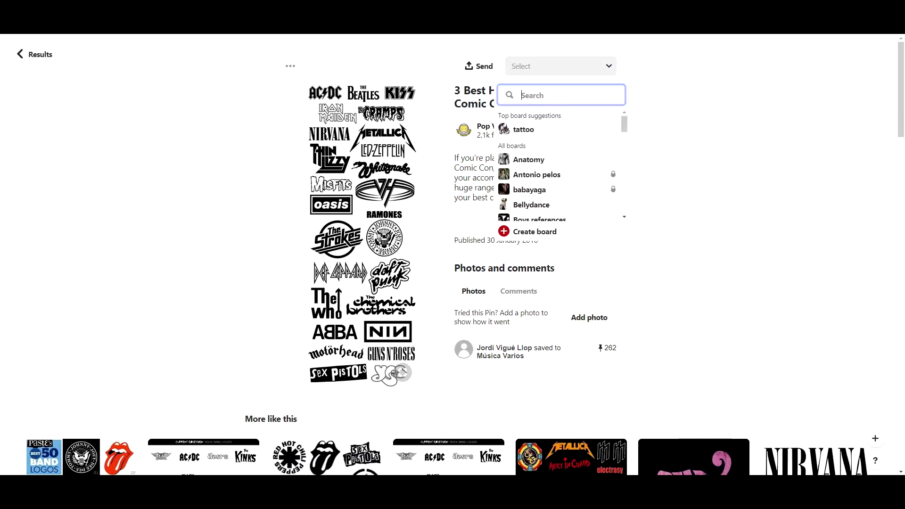
click(495, 231)
text(Logo)
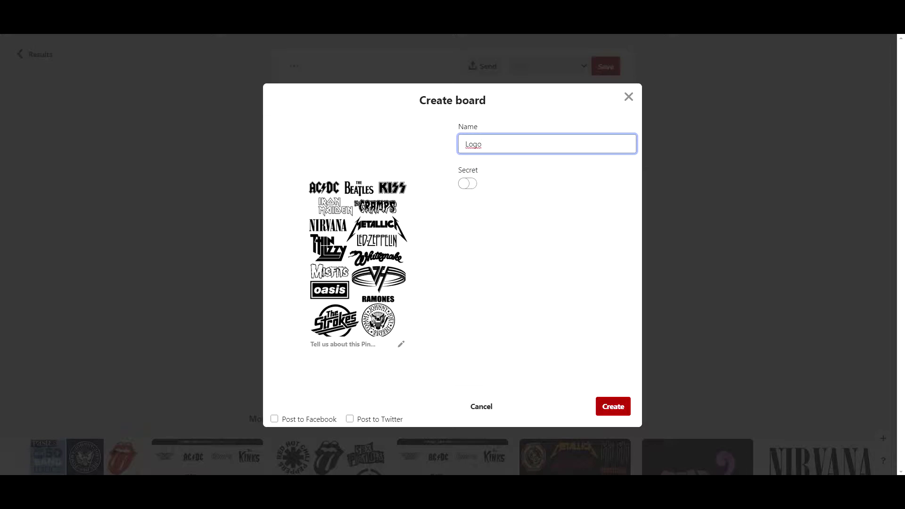
key(Return)
click(34, 54)
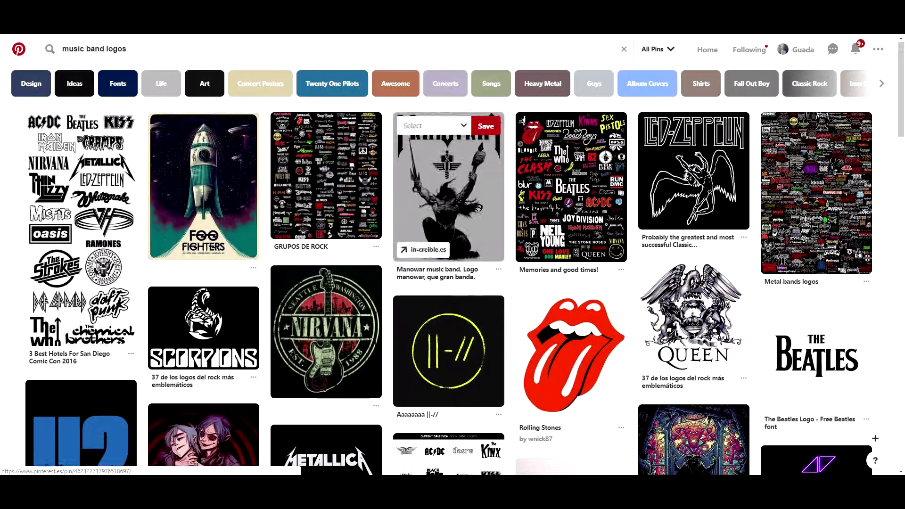
Save the Queen pin to Logo band and bring up boards for 'Memories and good times'.
scroll(566, 306, down, 2)
click(666, 228)
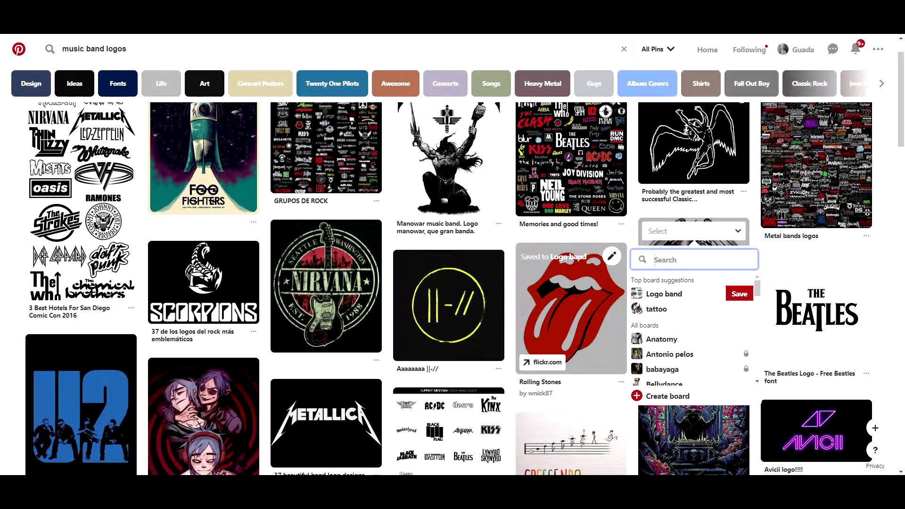
click(661, 298)
scroll(660, 298, up, 1)
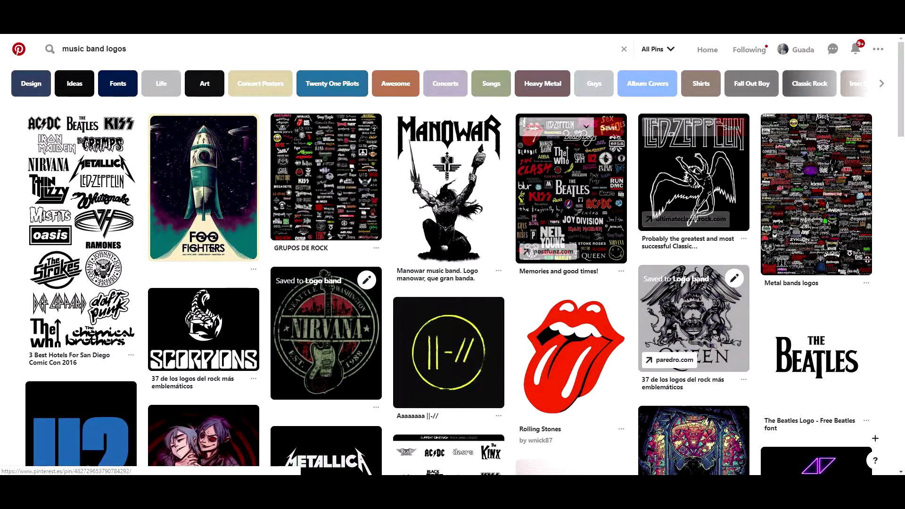
click(571, 126)
scroll(453, 283, down, 5)
scroll(452, 283, down, 3)
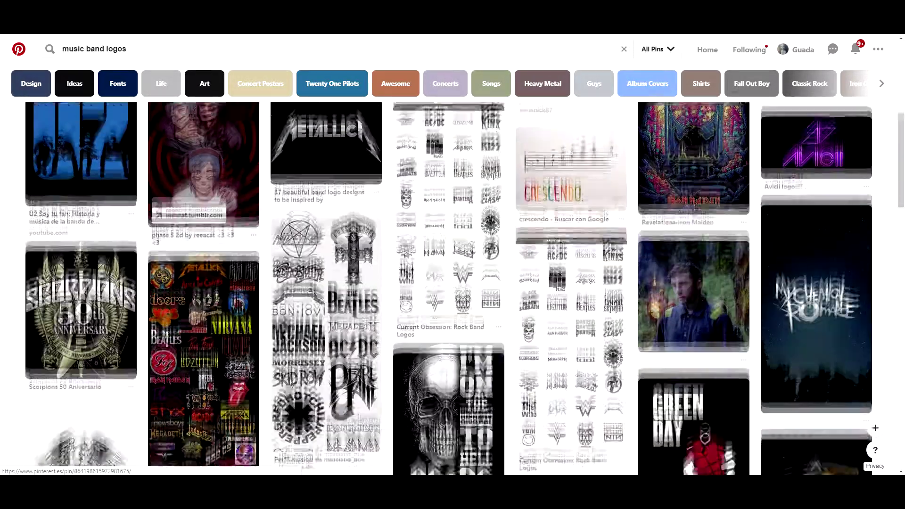
Check the classic rock art, Linkin Park and Gorillaz logo pins, showing Gorillaz's board choices.
click(203, 283)
click(35, 54)
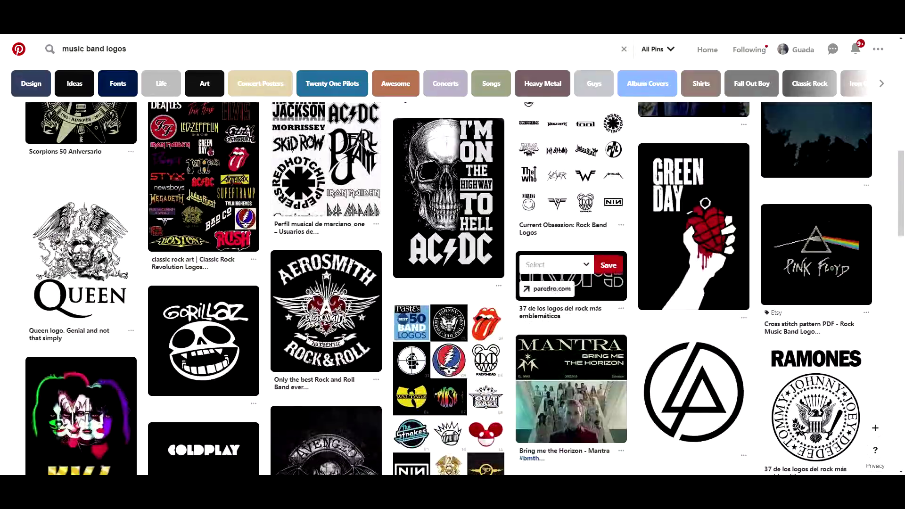
click(694, 391)
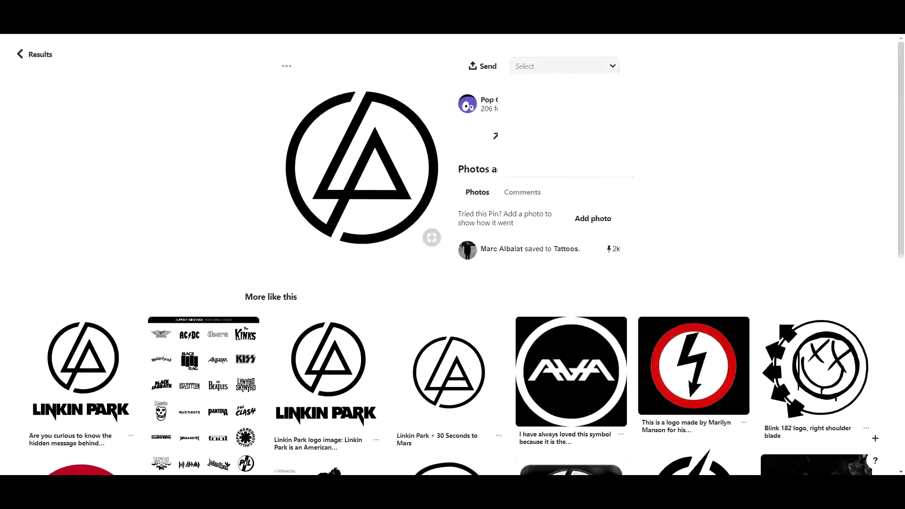
click(35, 54)
click(206, 320)
click(597, 66)
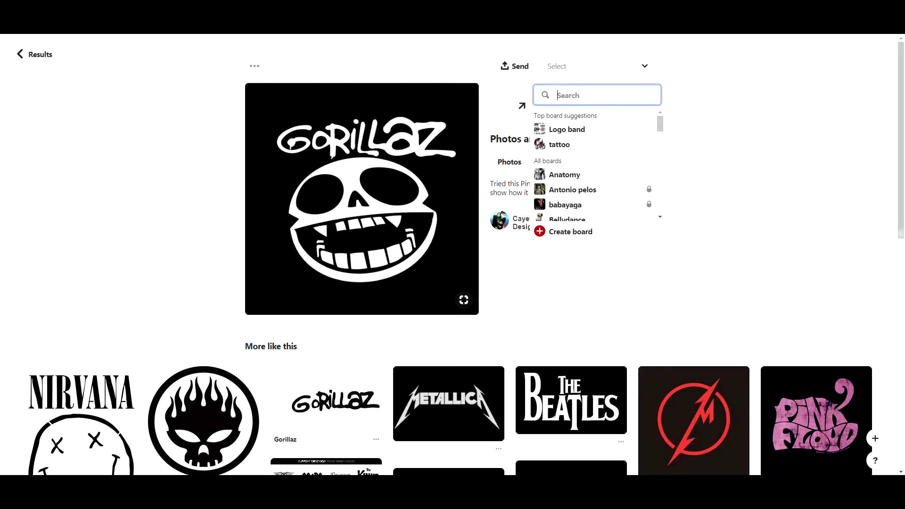
click(35, 54)
Scroll down the results and view the Pink Floyd logo pin.
scroll(453, 283, down, 3)
scroll(453, 283, down, 3)
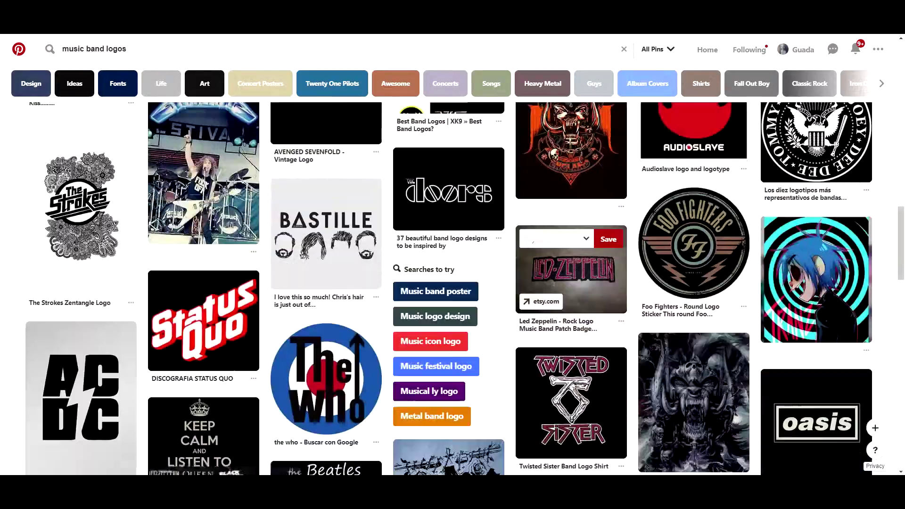
scroll(453, 283, down, 1)
scroll(453, 283, down, 5)
scroll(453, 283, down, 2)
scroll(452, 283, down, 4)
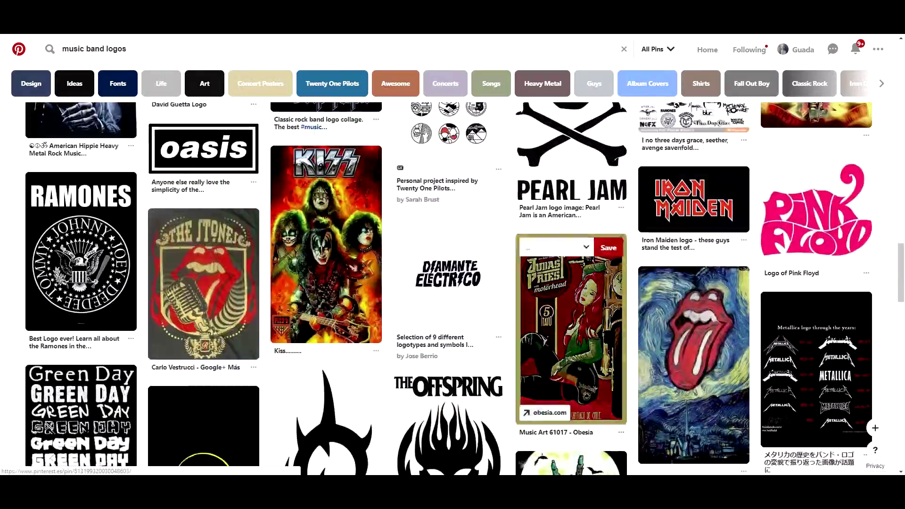
click(816, 212)
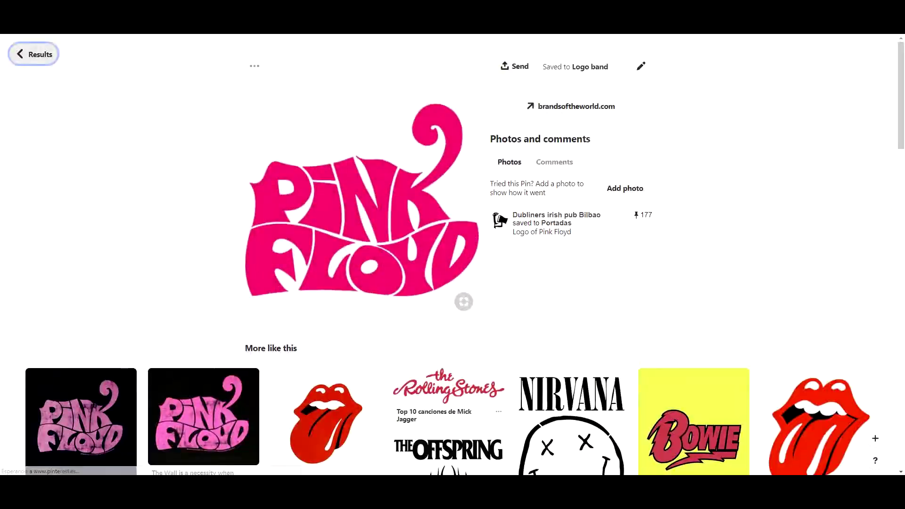
click(35, 54)
Scroll further and view the Nirvana wallpaper pin.
scroll(452, 283, down, 2)
scroll(452, 283, down, 1)
scroll(453, 283, down, 1)
scroll(452, 283, down, 5)
scroll(453, 283, down, 1)
scroll(452, 283, down, 3)
scroll(453, 283, down, 5)
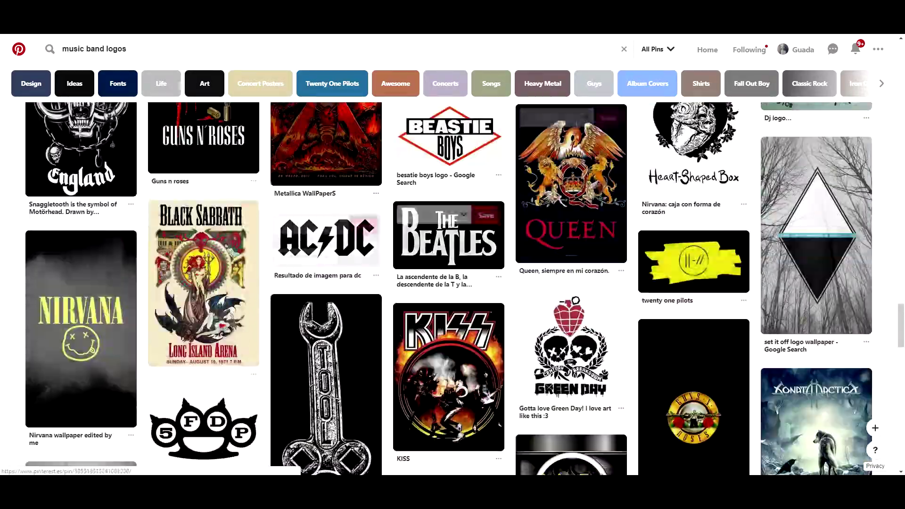
click(81, 330)
click(35, 55)
mouse_move(571, 256)
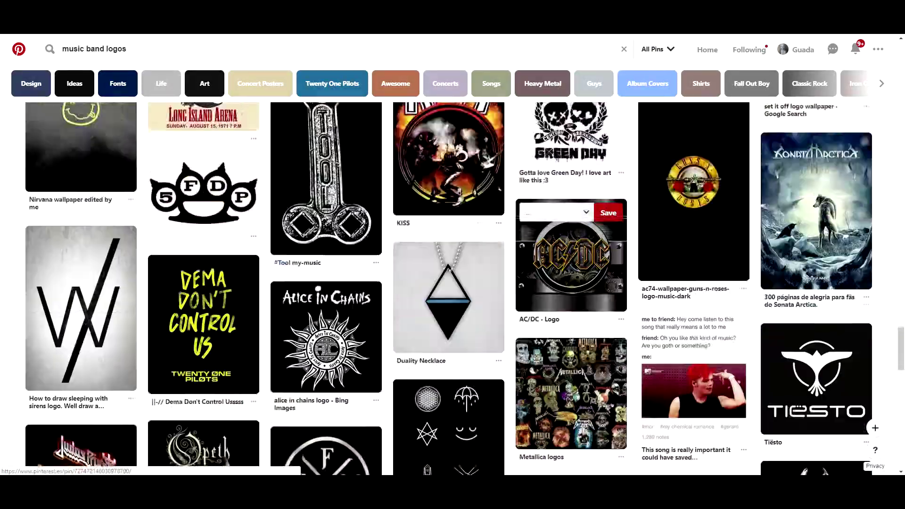
Scroll deep into the band logo results and bring up board choices for the MCR pin.
scroll(448, 203, down, 2)
scroll(448, 202, down, 2)
scroll(448, 203, down, 5)
scroll(448, 203, down, 3)
scroll(448, 203, down, 5)
scroll(448, 203, down, 3)
scroll(448, 203, down, 3)
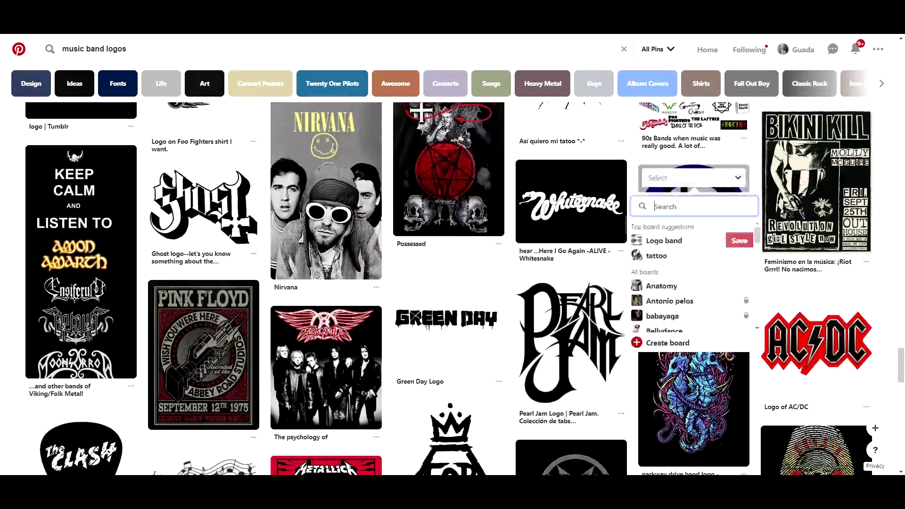
scroll(80, 283, down, 4)
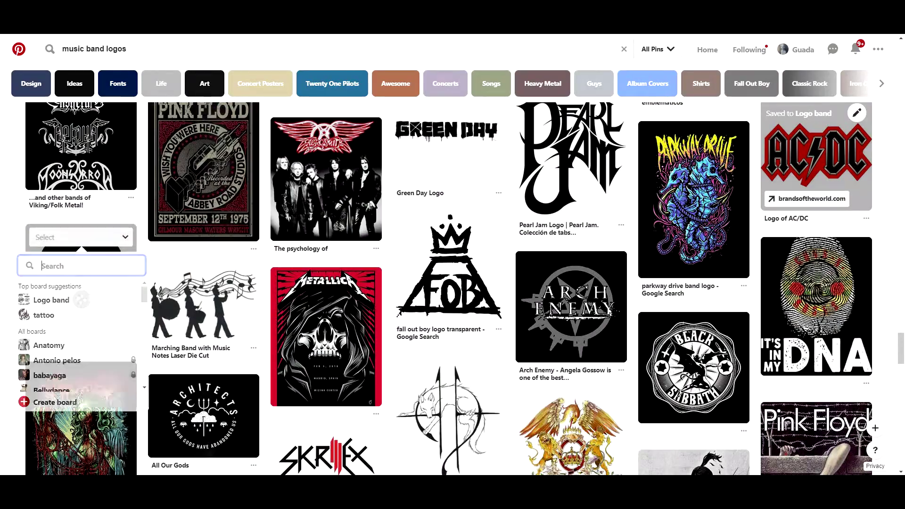
scroll(571, 221, down, 5)
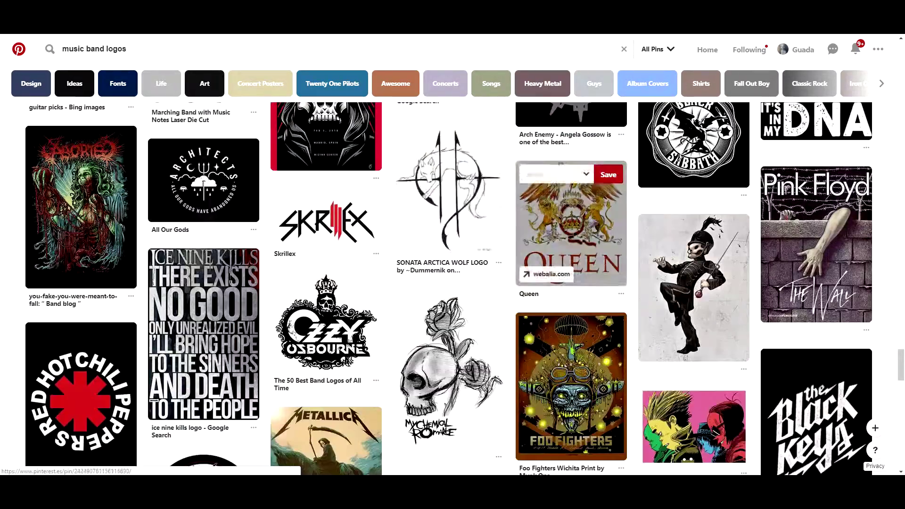
scroll(109, 214, down, 5)
scroll(109, 214, down, 5)
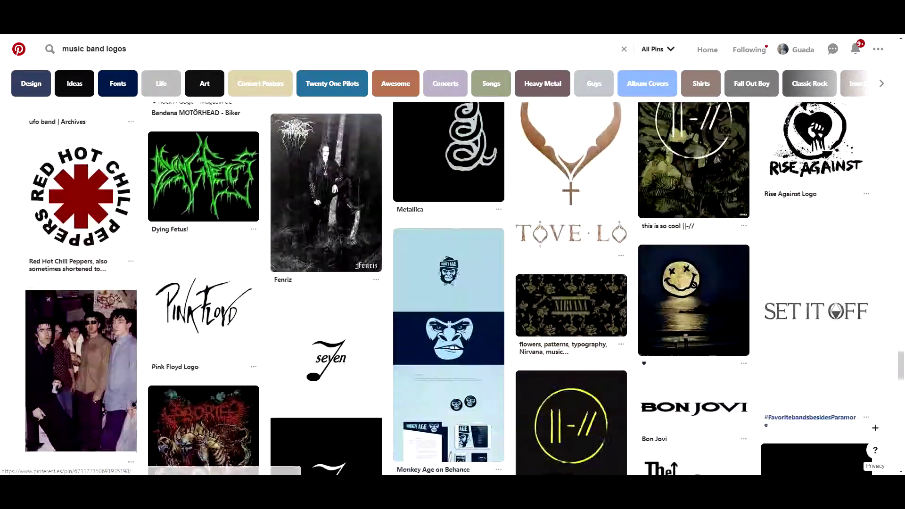
scroll(109, 308, up, 2)
scroll(109, 308, down, 6)
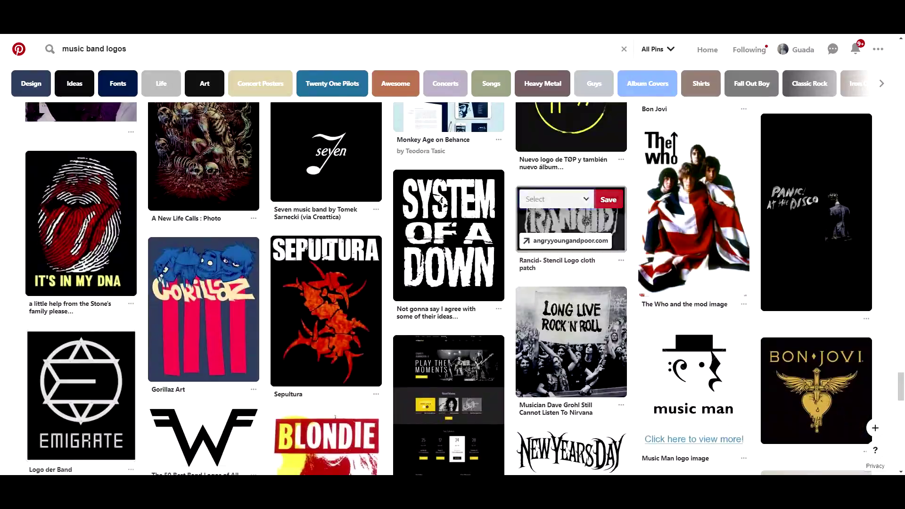
scroll(570, 221, down, 5)
scroll(448, 273, down, 4)
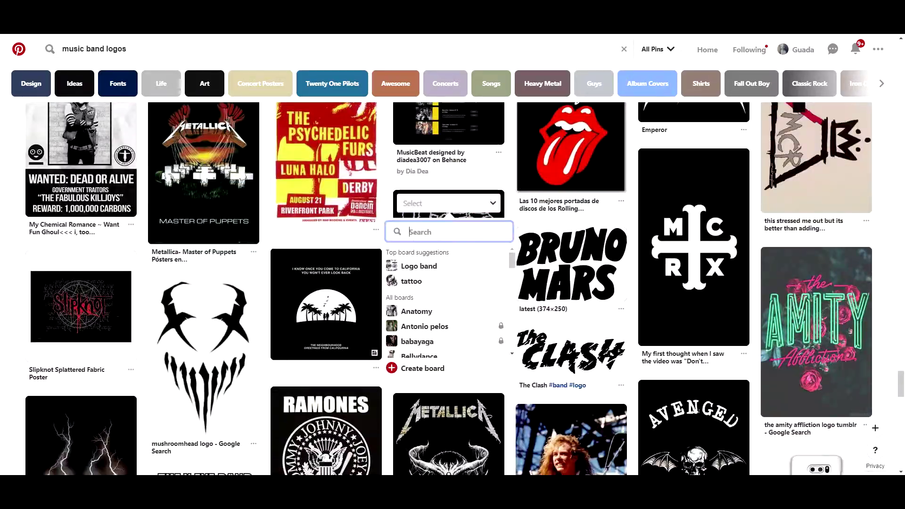
scroll(448, 235, down, 1)
scroll(448, 236, down, 4)
scroll(448, 236, down, 3)
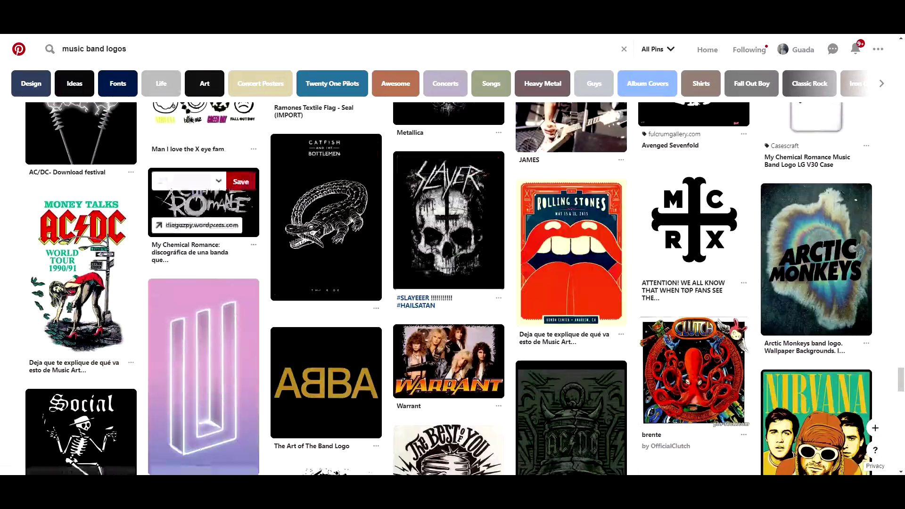
click(189, 181)
scroll(142, 283, down, 6)
scroll(141, 283, down, 3)
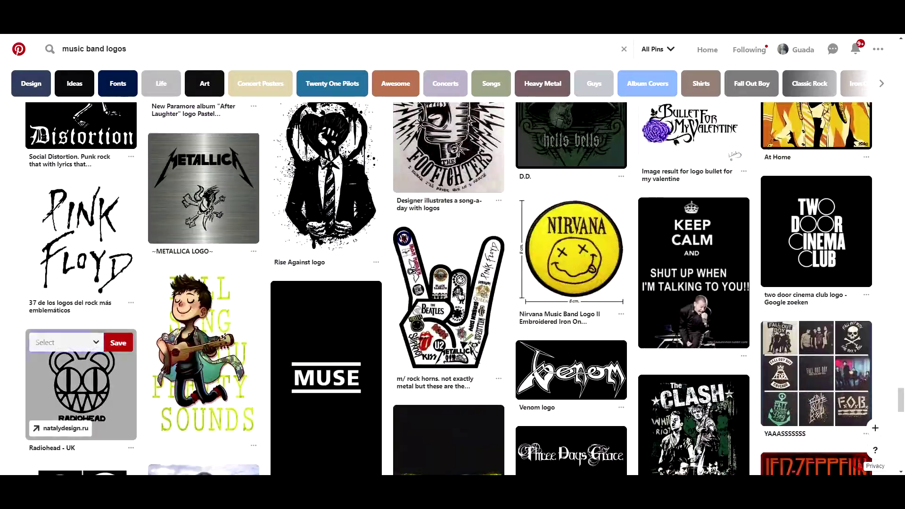
scroll(80, 377, down, 6)
scroll(80, 378, down, 3)
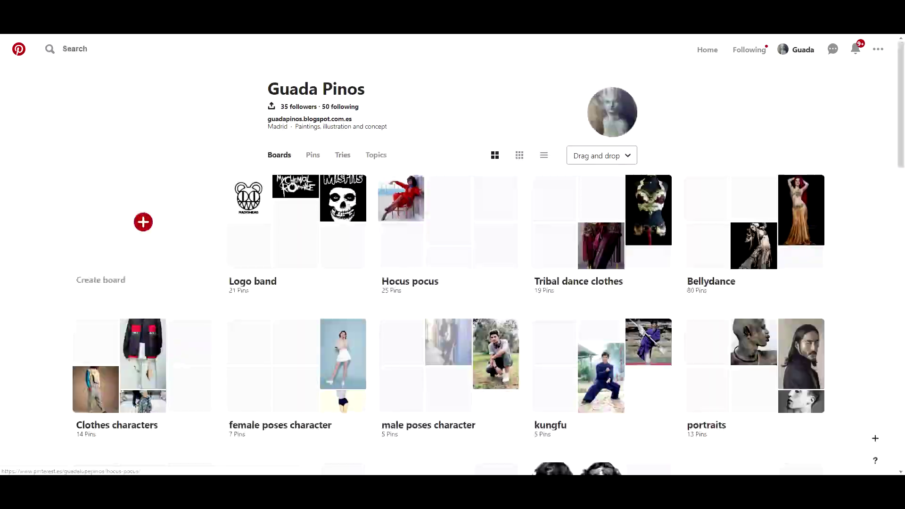
Open the Logo band board and review its Radiohead and Gorillaz pins.
click(297, 222)
scroll(453, 283, down, 3)
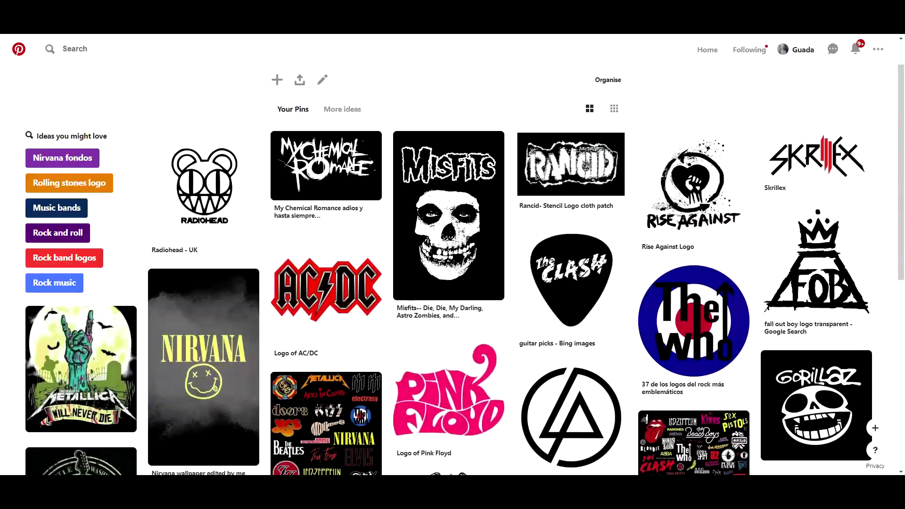
click(203, 188)
click(28, 53)
scroll(694, 141, down, 2)
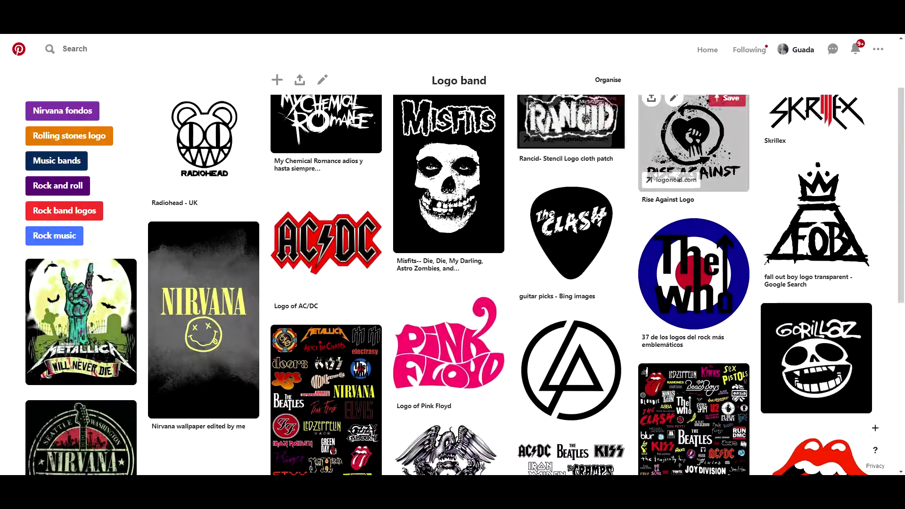
click(816, 359)
Review the Rancid and band-logos collage pins, then open the 1001 Free Fonts site.
click(32, 55)
click(571, 122)
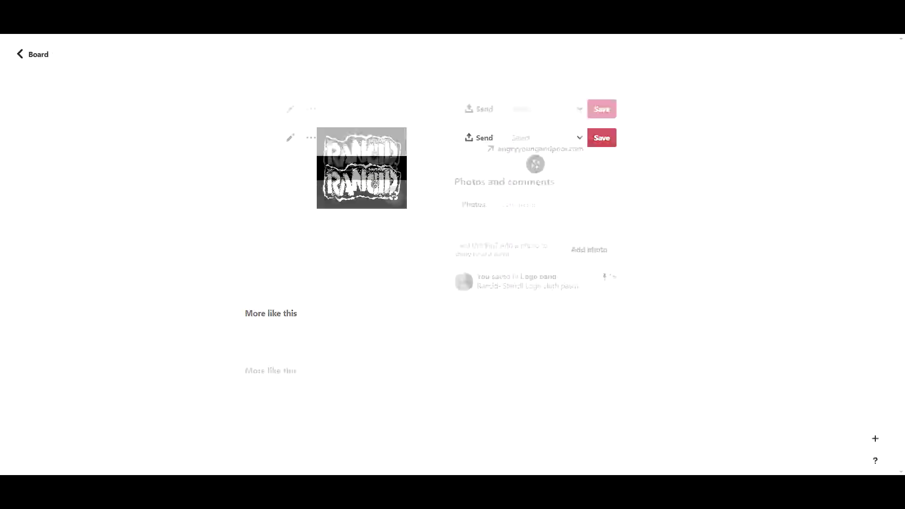
click(32, 54)
scroll(453, 283, down, 5)
click(561, 330)
click(32, 55)
scroll(453, 283, up, 3)
scroll(453, 283, up, 3)
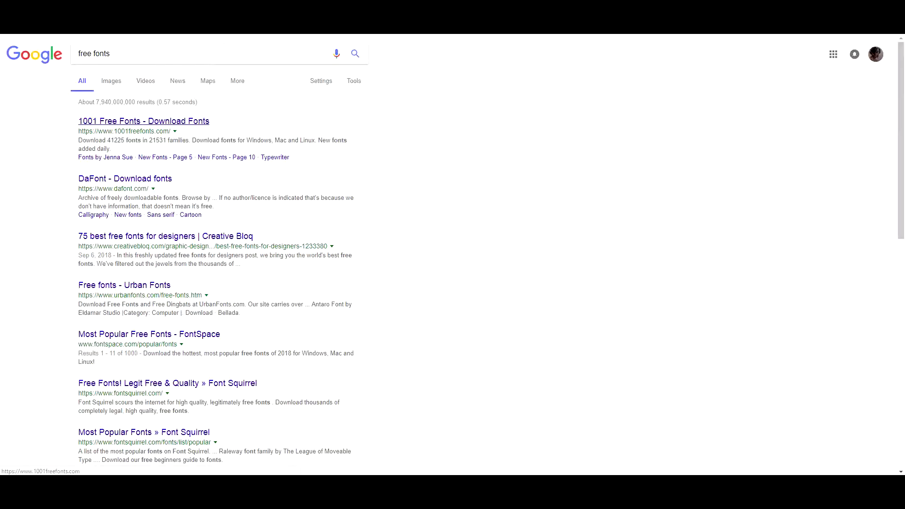
click(144, 121)
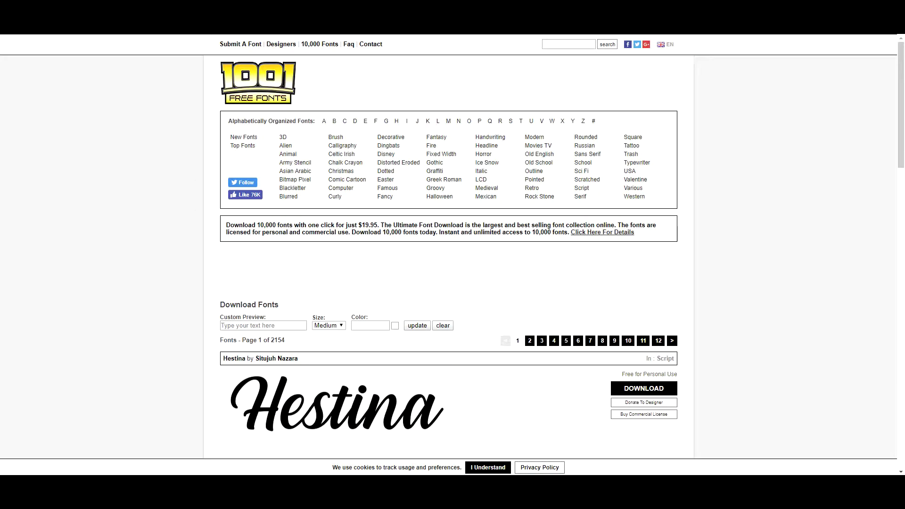
Download the CF Nuclear War font from the Army Stencil category.
click(286, 145)
click(295, 162)
scroll(453, 246, down, 4)
scroll(453, 245, down, 2)
scroll(453, 245, down, 1)
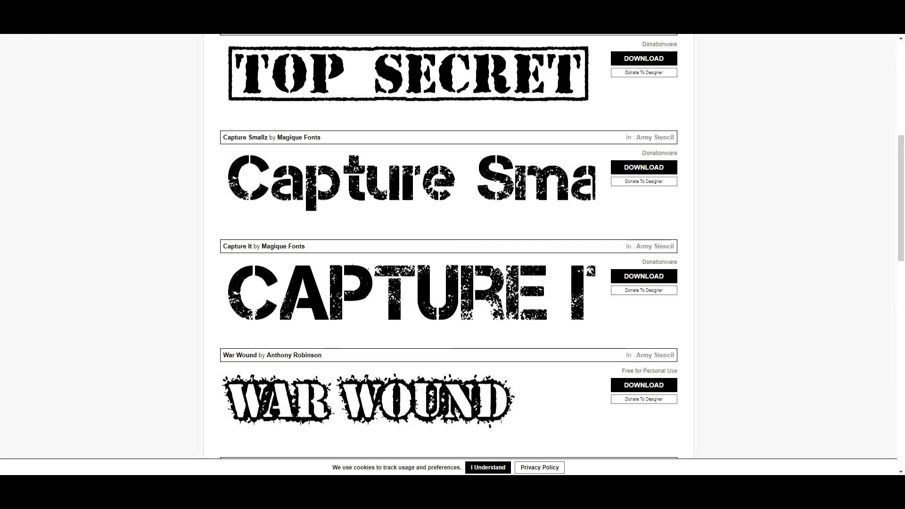
scroll(453, 245, down, 5)
scroll(452, 245, down, 6)
click(644, 193)
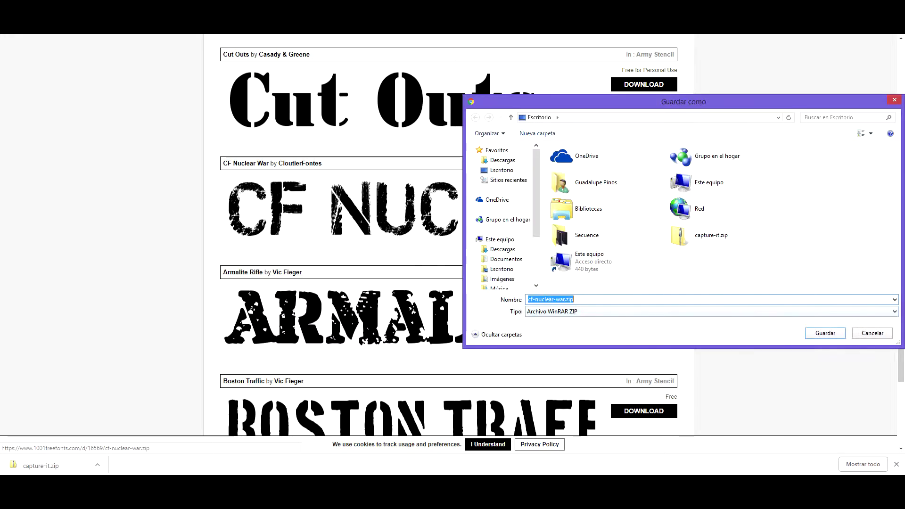
key(Return)
Download Moving Skate, then browse the Christmas and Comic Cartoon font categories.
scroll(453, 246, down, 4)
scroll(453, 236, up, 20)
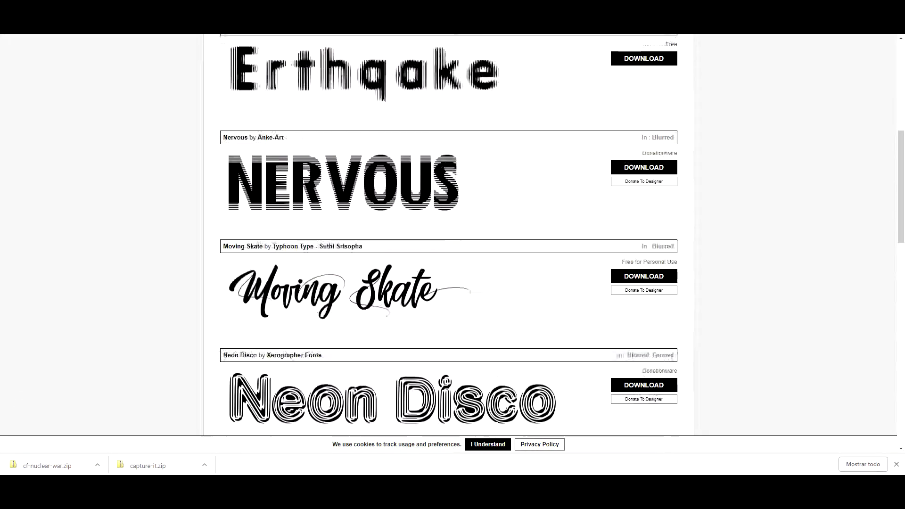
scroll(644, 189, down, 3)
click(645, 135)
key(Return)
scroll(453, 236, down, 10)
scroll(453, 236, down, 5)
scroll(453, 236, up, 20)
scroll(540, 196, down, 9)
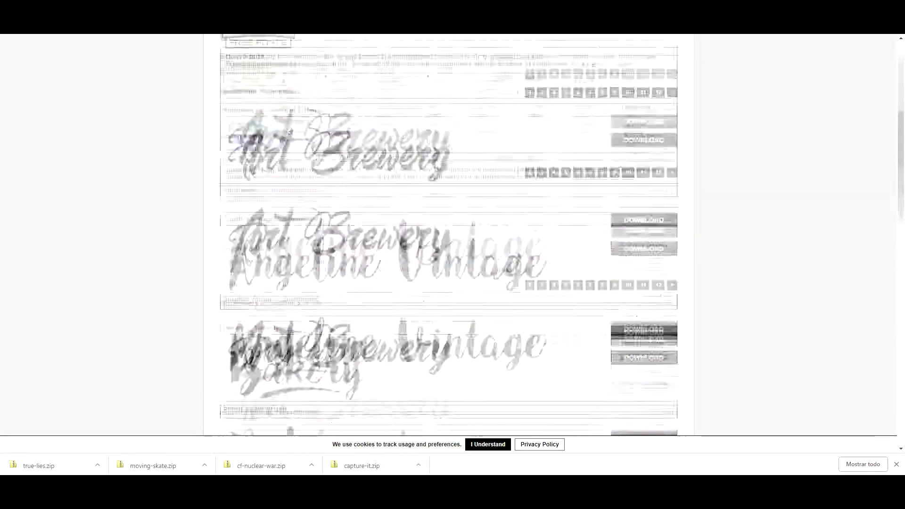
scroll(345, 163, down, 15)
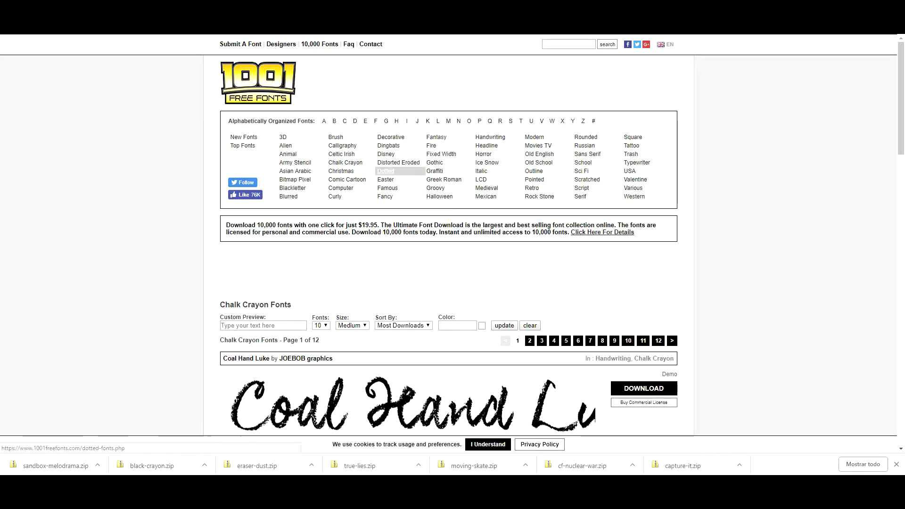
click(341, 170)
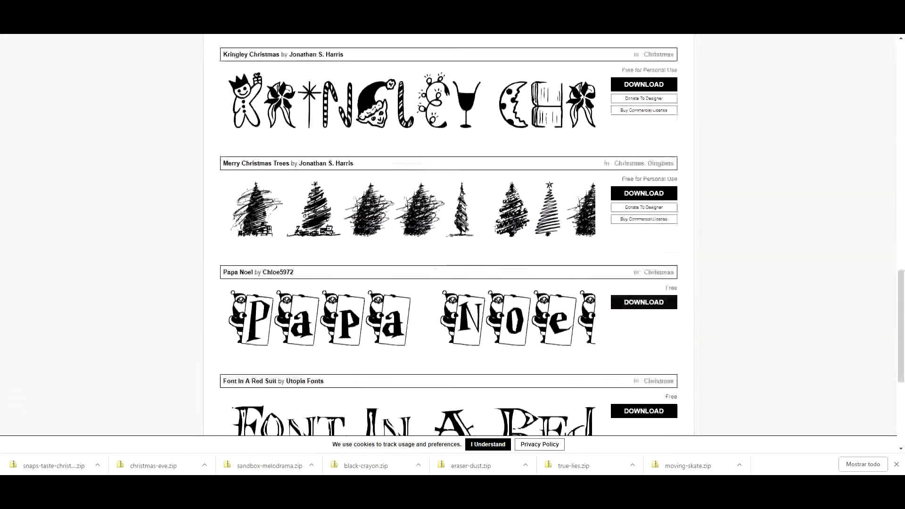
click(347, 180)
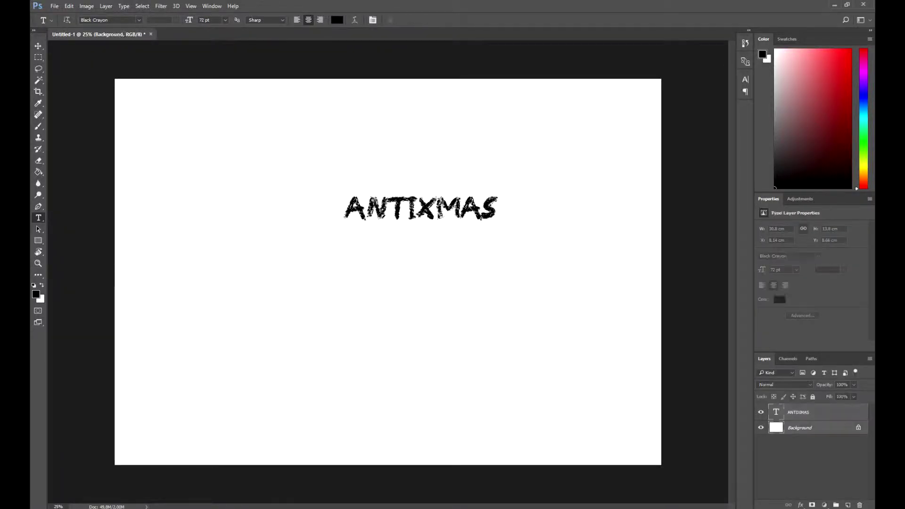
Enlarge ANTIXMAS to 150 pt and set it in Black Crayon.
text(150)
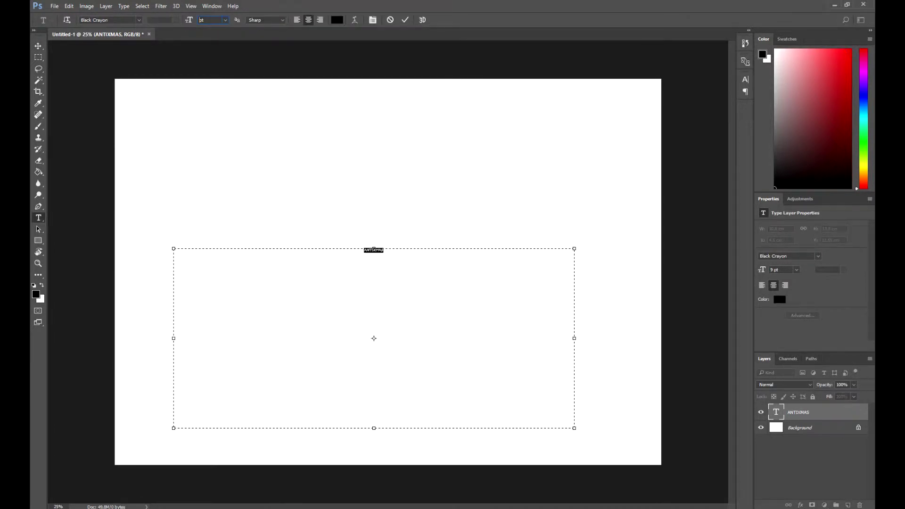
key(Return)
key(v)
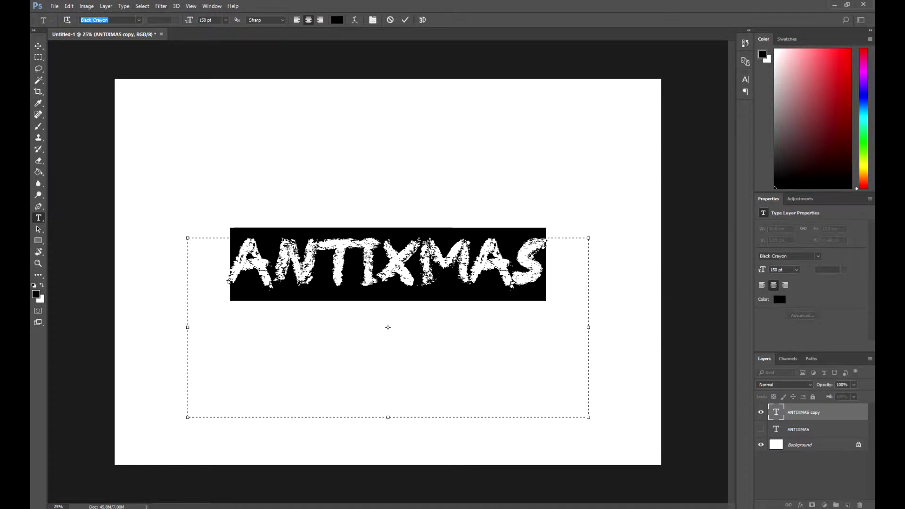
key(Down)
key(Down)
key(Down)
key(Down)
key(Down)
key(Down)
key(Down)
key(Down)
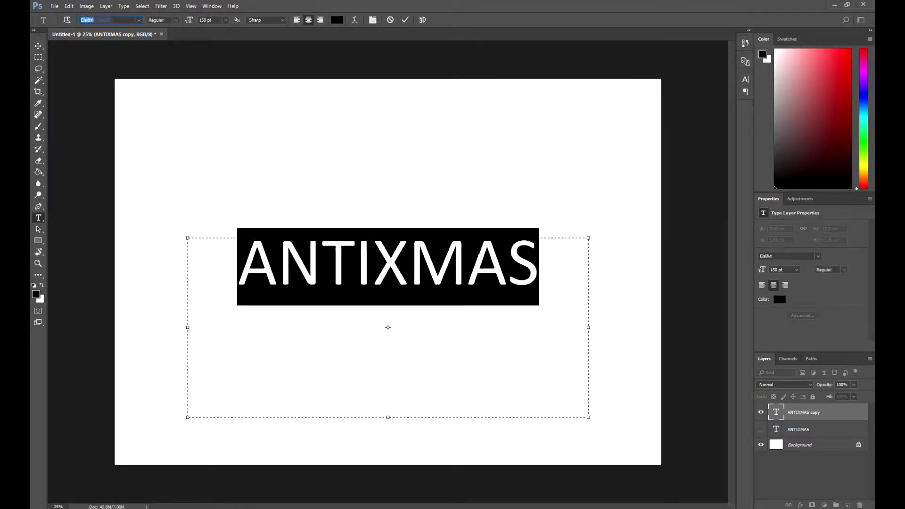
key(Down)
key(Down)
key(Down)
key(Return)
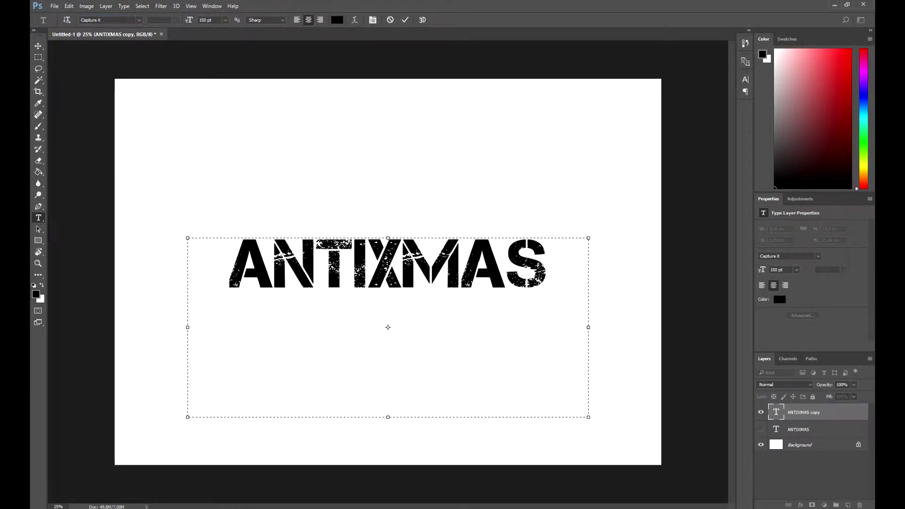
Hide the original layer, move the copy to the top, and try CF Nuclear War and ChristmasEve.
click(761, 412)
drag(802, 429, 801, 410)
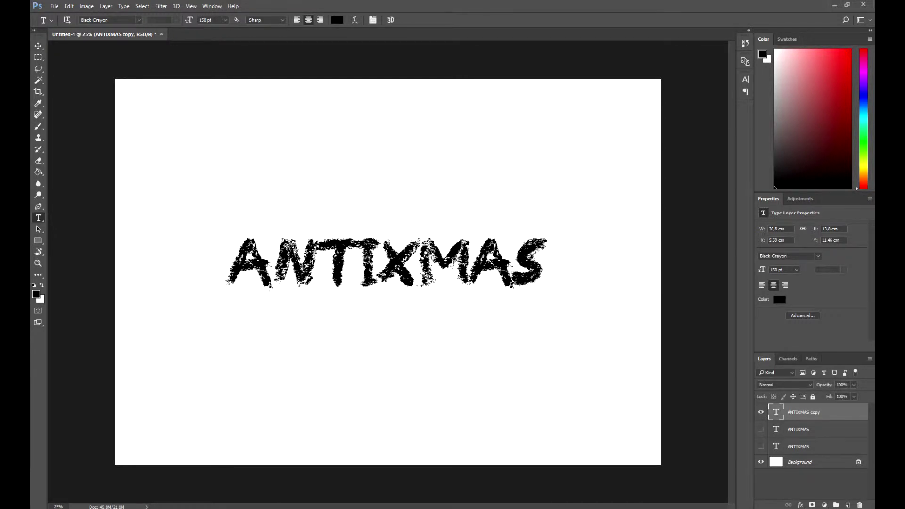
drag(797, 501, 801, 412)
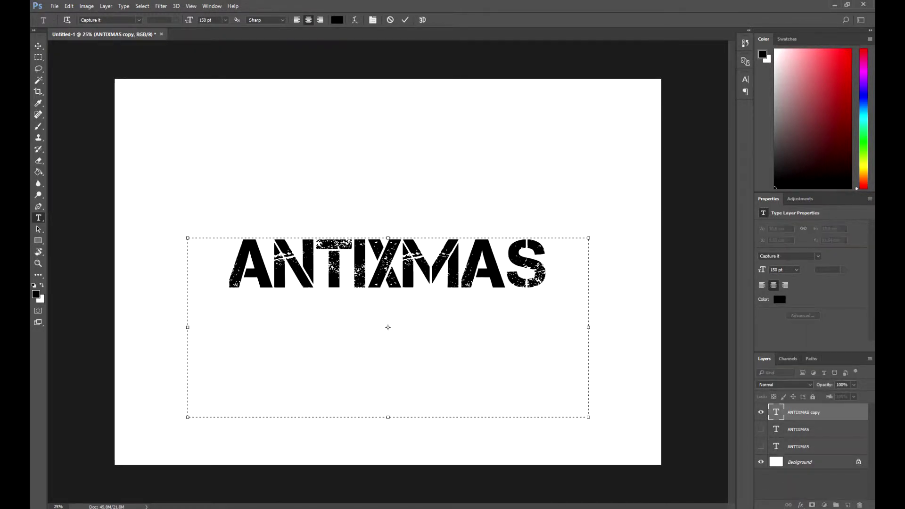
key(ctrl+a)
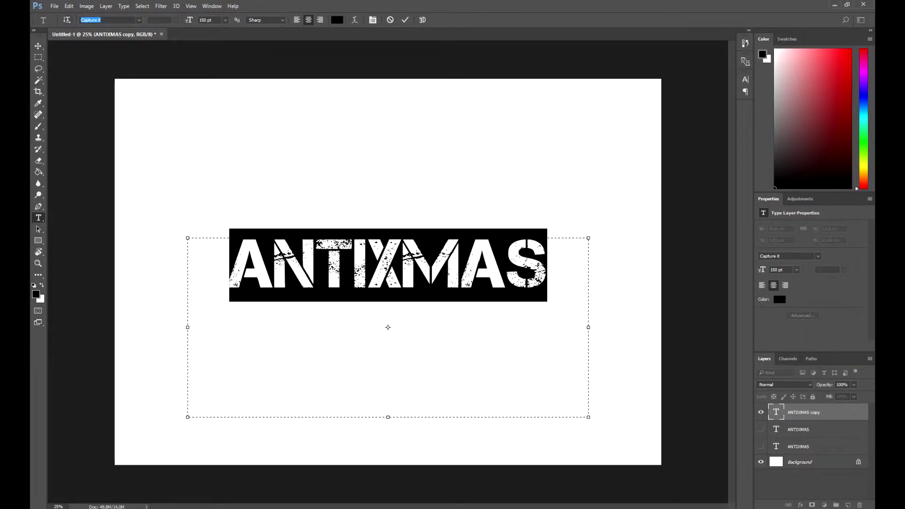
key(Down)
key(Down)
key(ctrl+Return)
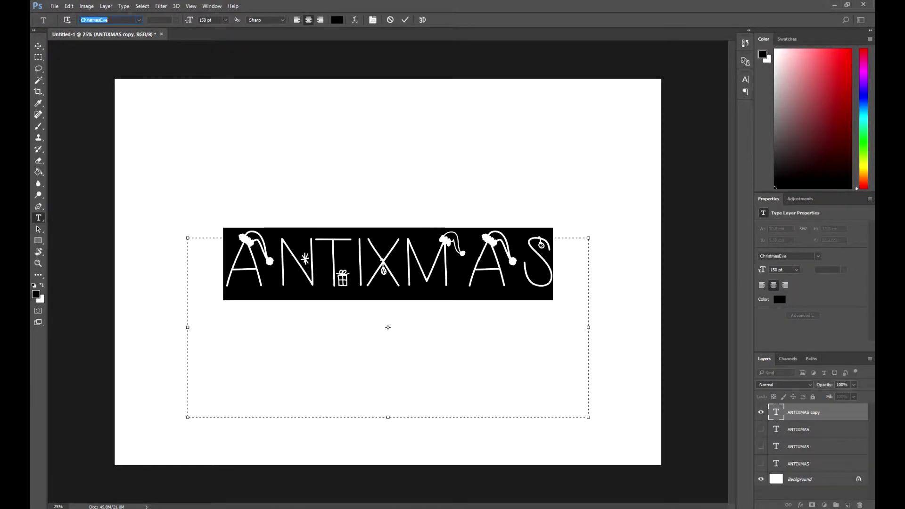
key(ctrl+Return)
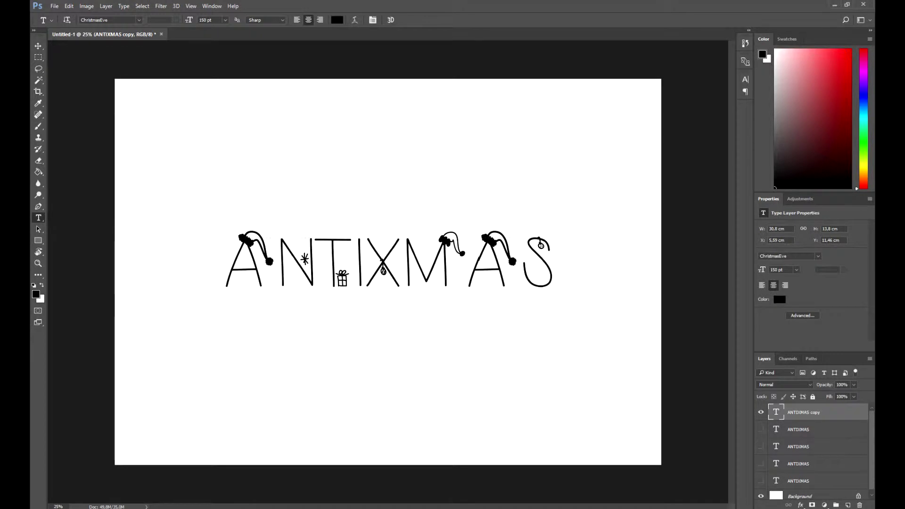
key(Down)
Cycle ANTIXMAS through Courier, Gadugi and Gill Sans MT Ext Condensed, keeping a duplicate.
key(Down)
key(Down)
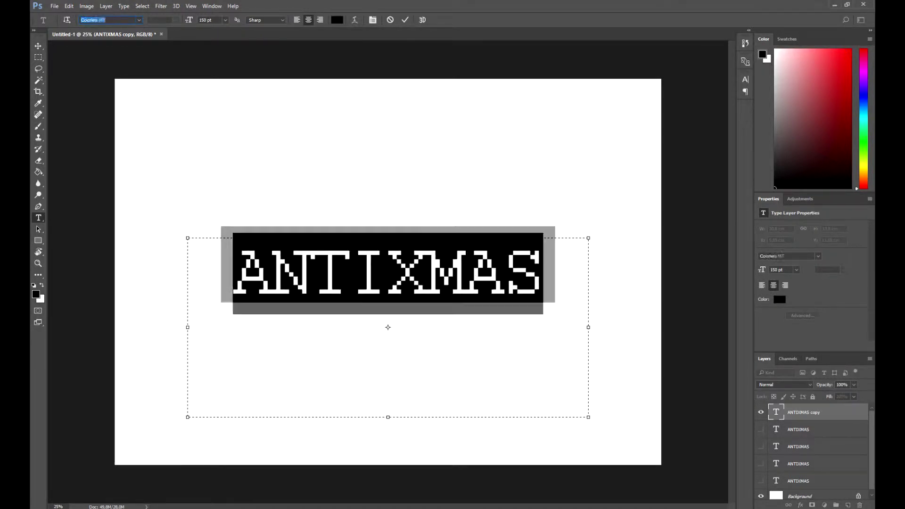
key(Down)
key(Down)
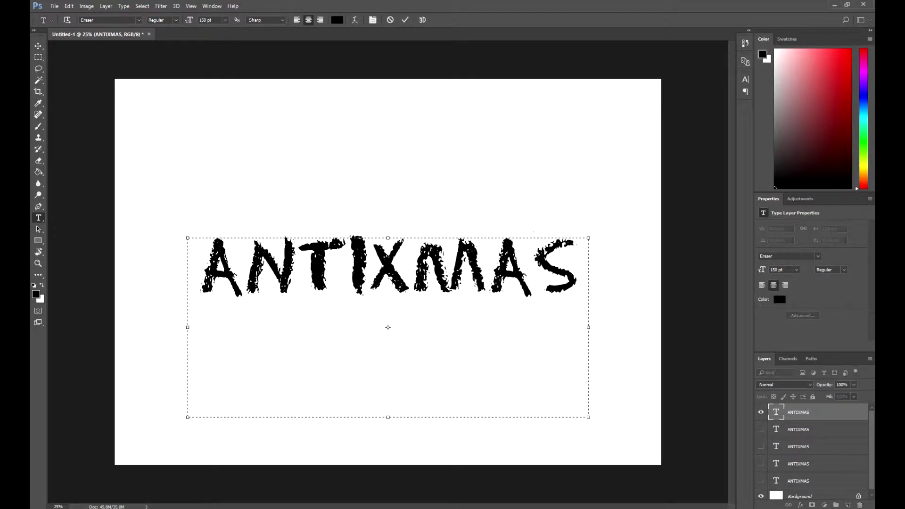
key(Down)
key(Down)
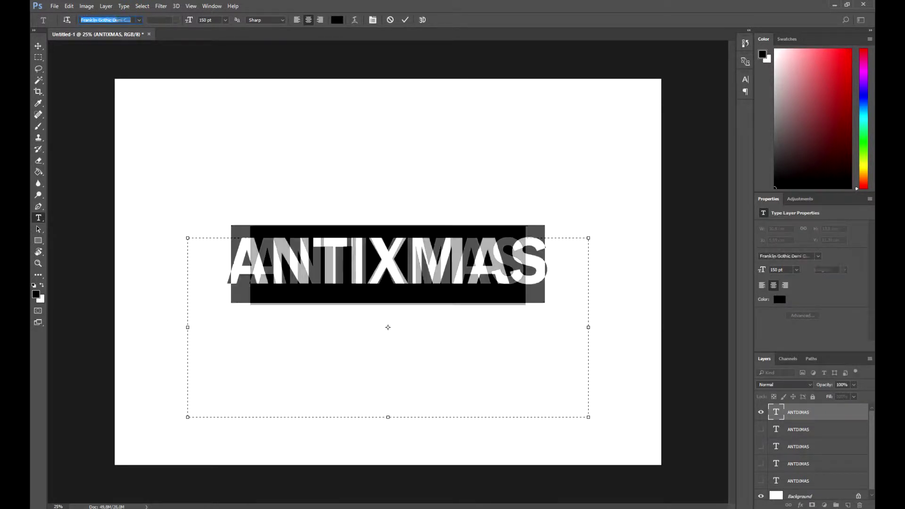
key(Down)
key(Down)
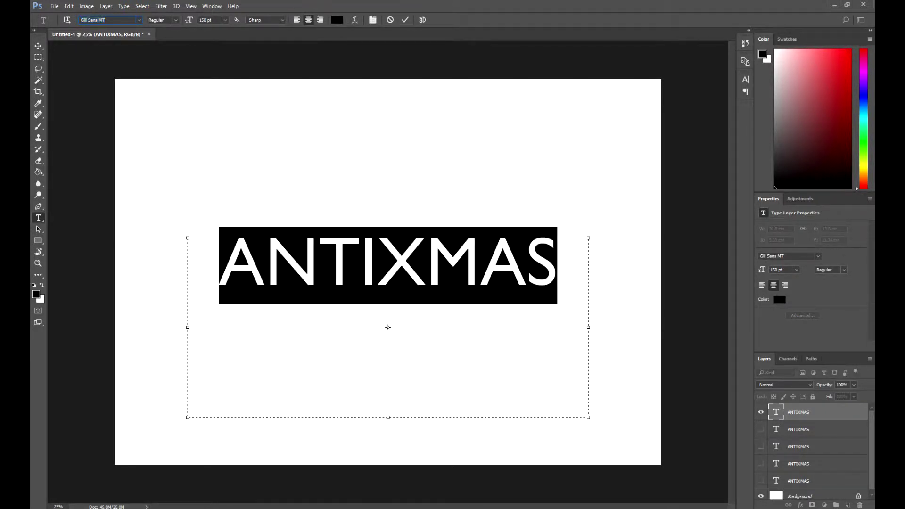
key(ctrl+j)
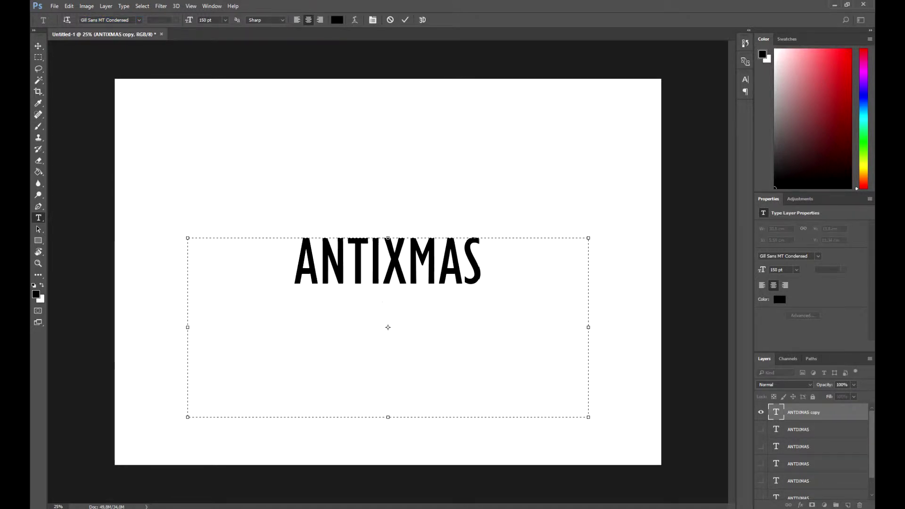
key(Down)
key(Down)
key(Down)
key(Down)
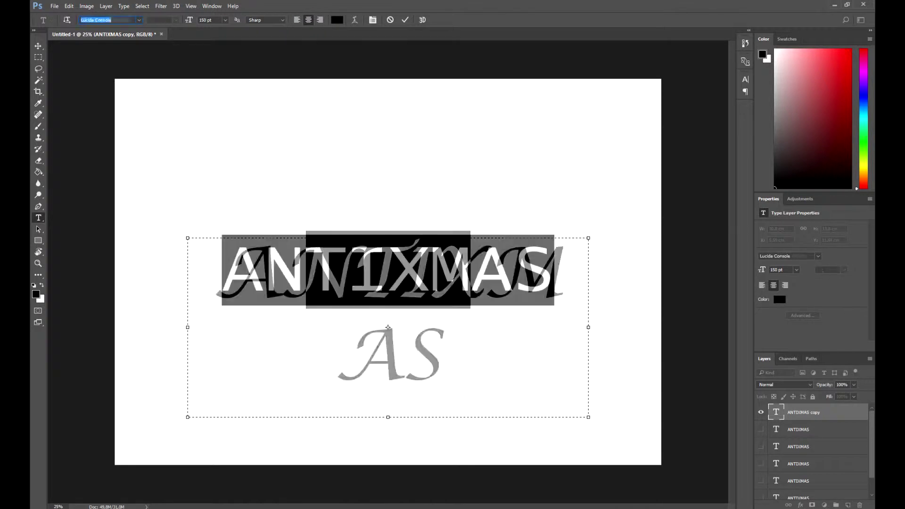
key(Down)
key(Down)
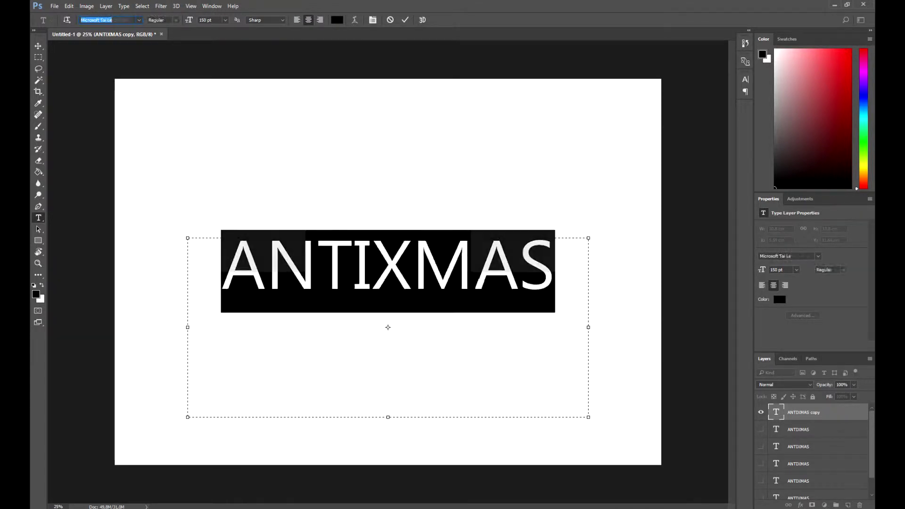
key(Up)
key(Up)
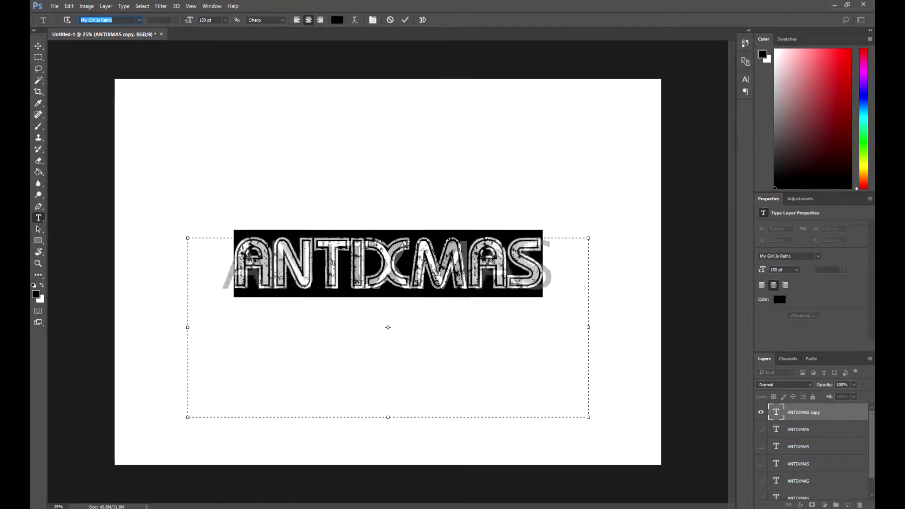
key(ctrl+Return)
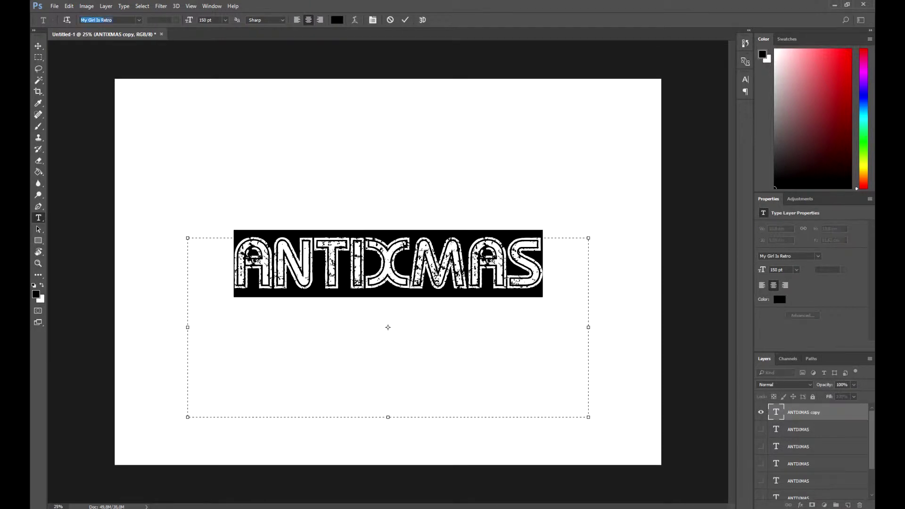
Try Papyrus and Sandbox Melodrama, discard that copy, and commit a This Night version.
key(Down)
key(Down)
key(Down)
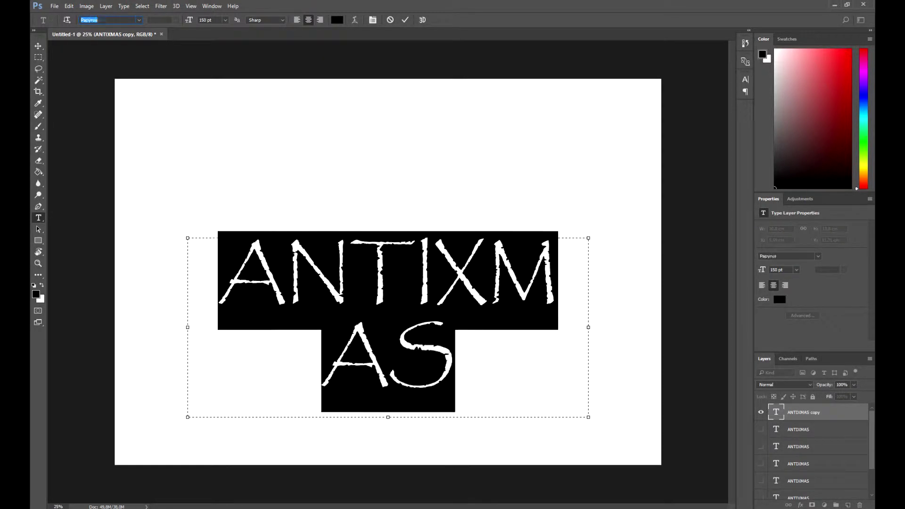
key(Down)
key(Down)
key(Down)
key(Down)
key(ctrl+Return)
key(ctrl+alt+z)
key(ctrl+alt+z)
key(ctrl+alt+z)
key(Down)
key(Down)
key(Down)
key(Down)
key(Down)
key(Down)
key(Down)
key(ctrl+Return)
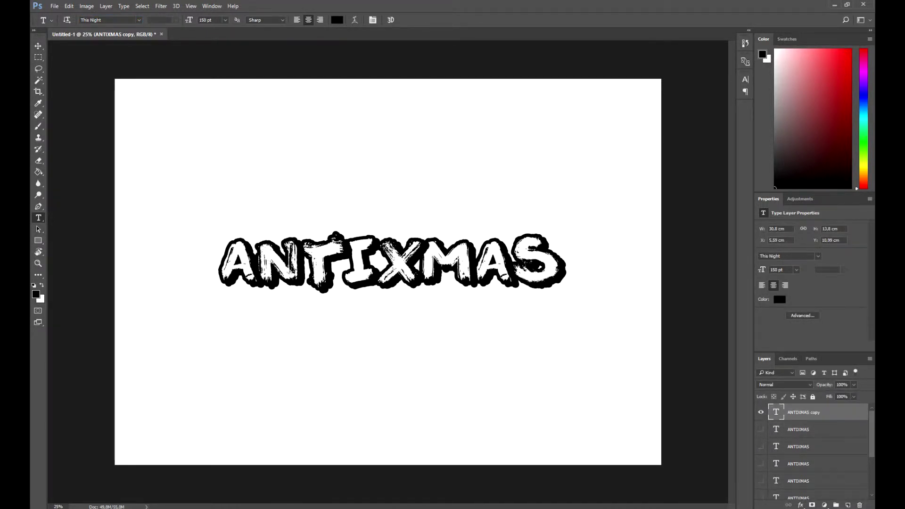
Trial True Lies, DFKai-SB and Angsana New, then delete the rejected ANTIXMAS copy.
key(Down)
key(Down)
key(alt+bracketright)
key(Down)
key(Down)
key(Down)
key(Down)
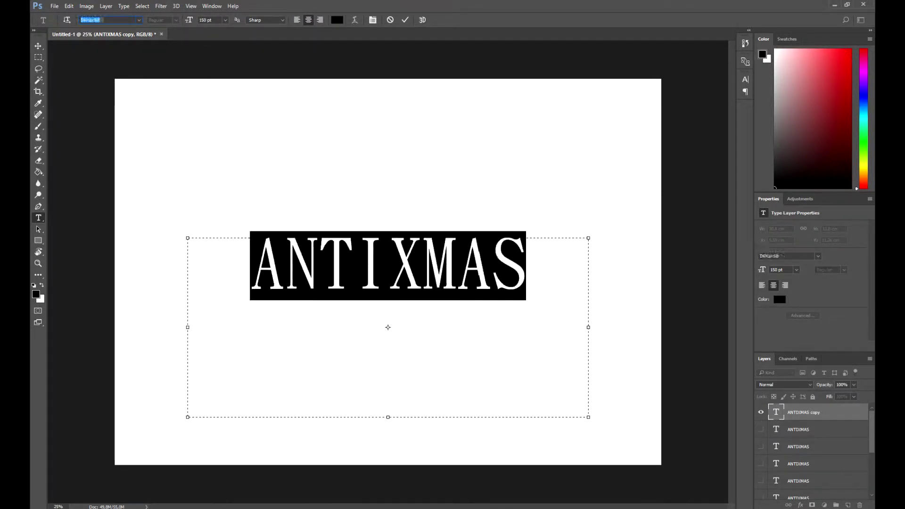
key(Down)
key(Down)
key(Down)
key(Down)
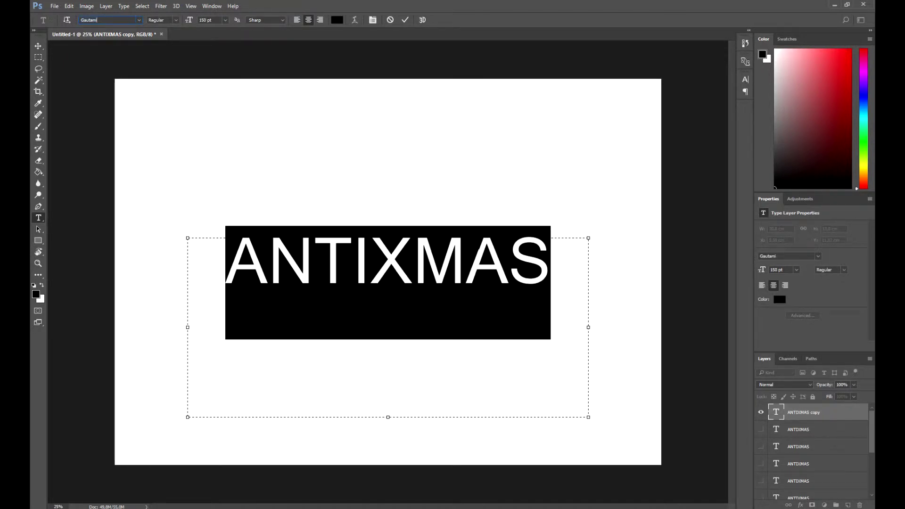
key(Down)
key(Down)
key(Down)
key(ctrl+Return)
key(Delete)
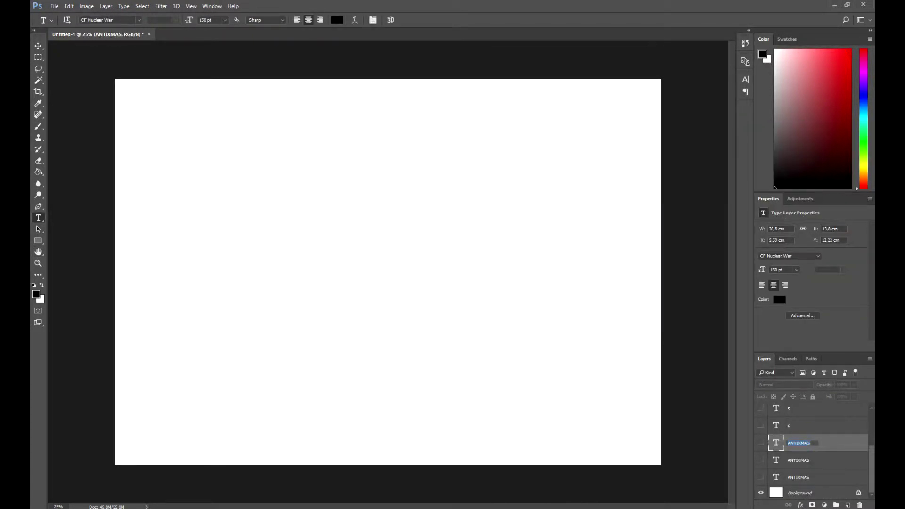
Name the next layer 8 and resize the ANTIXMAS samples to 50 pt.
key(Tab)
text(8)
key(Tab)
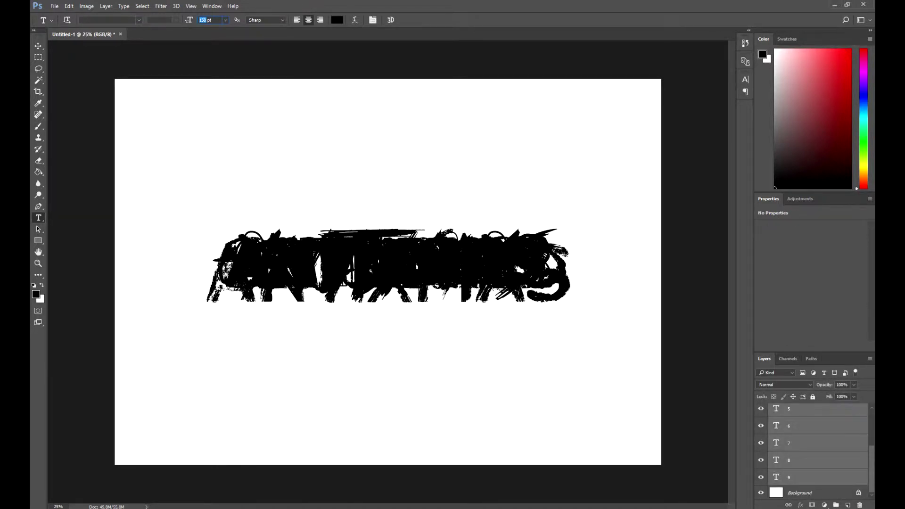
text(90)
key(Return)
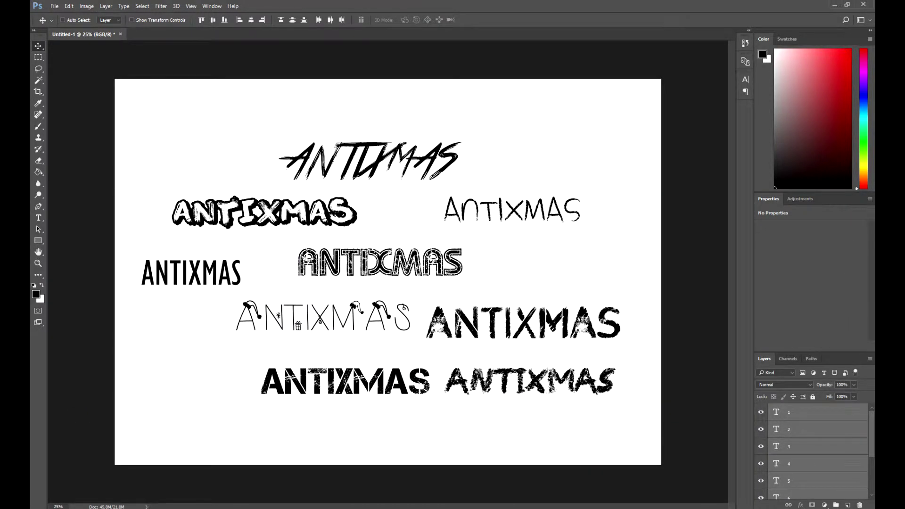
Red-dot a favourite ANTIXMAS on a new layer, hide unchosen samples, then delete the dot layer.
click(848, 505)
key(b)
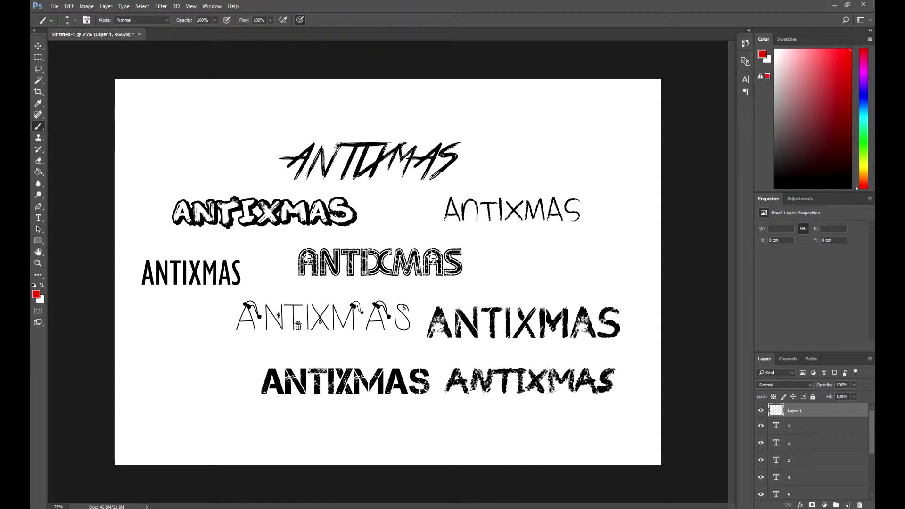
click(169, 199)
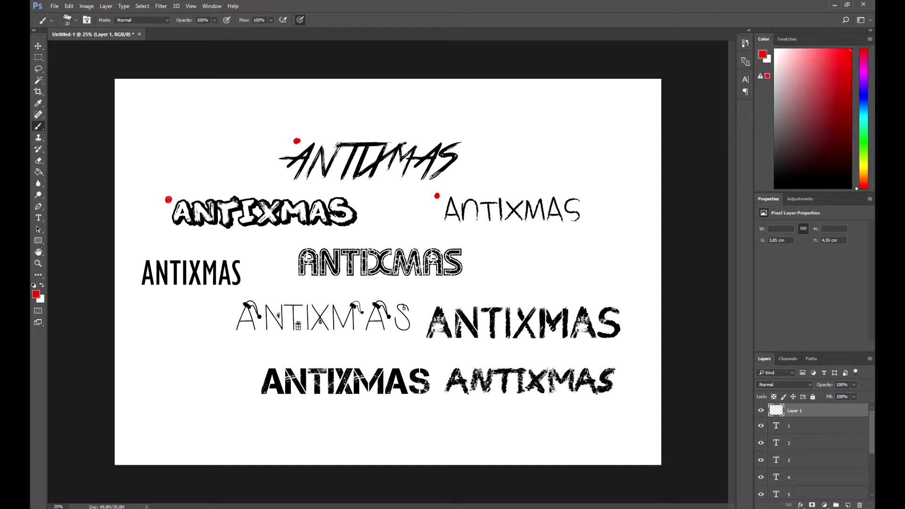
drag(761, 477, 762, 498)
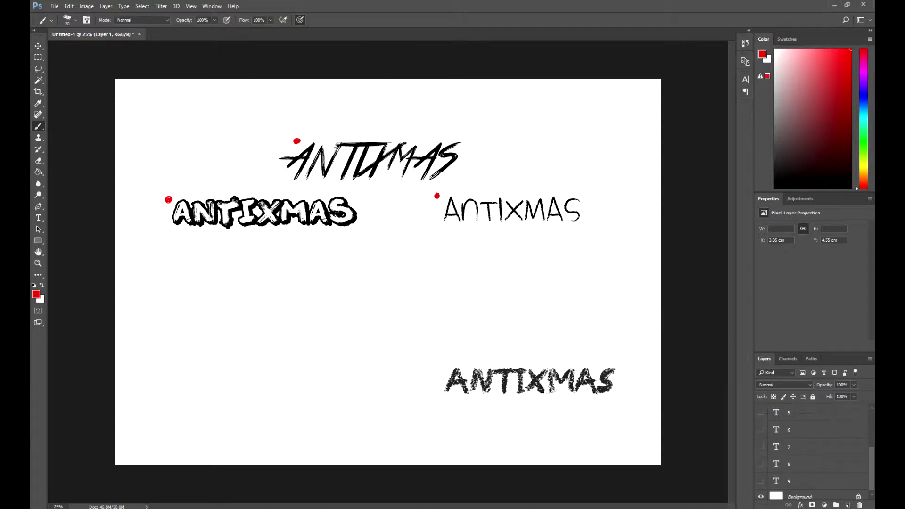
key(Delete)
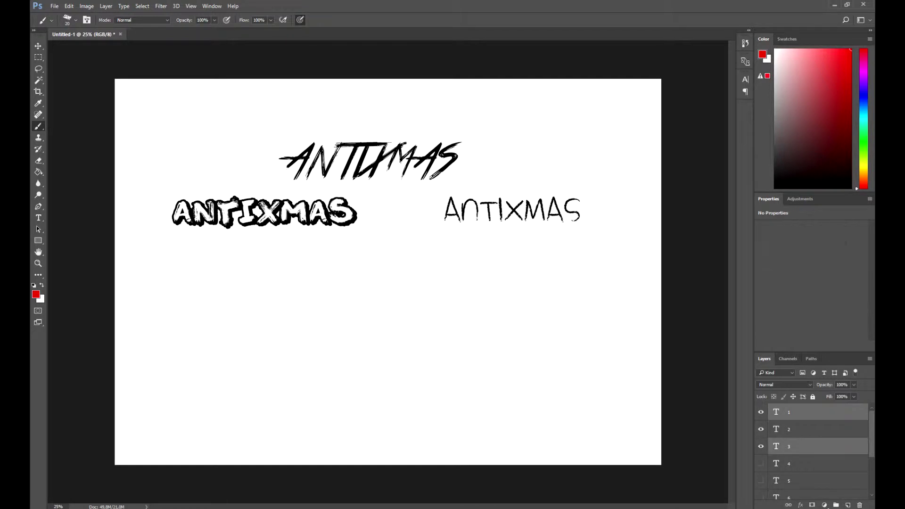
Group and duplicate the three chosen ANTIXMAS texts, moving the slanted brush copy below the others.
key(ctrl+g)
key(ctrl+j)
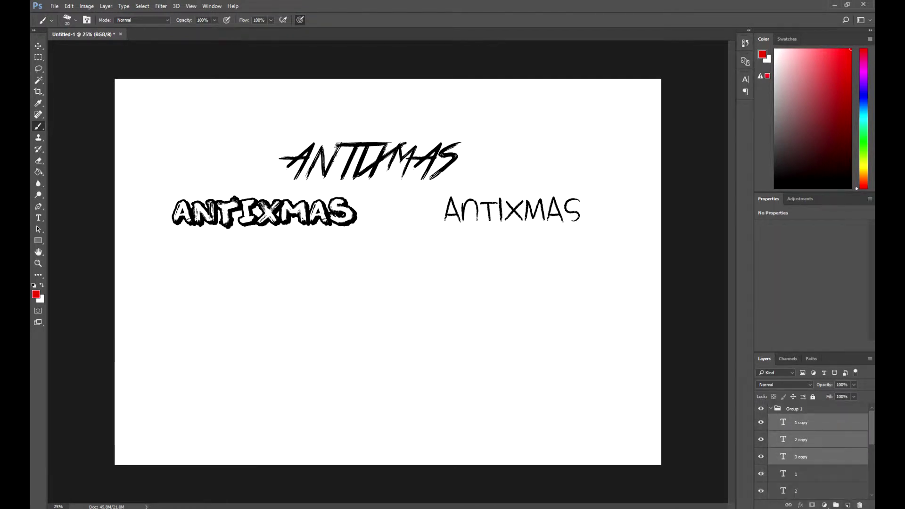
key(v)
drag(407, 160, 415, 286)
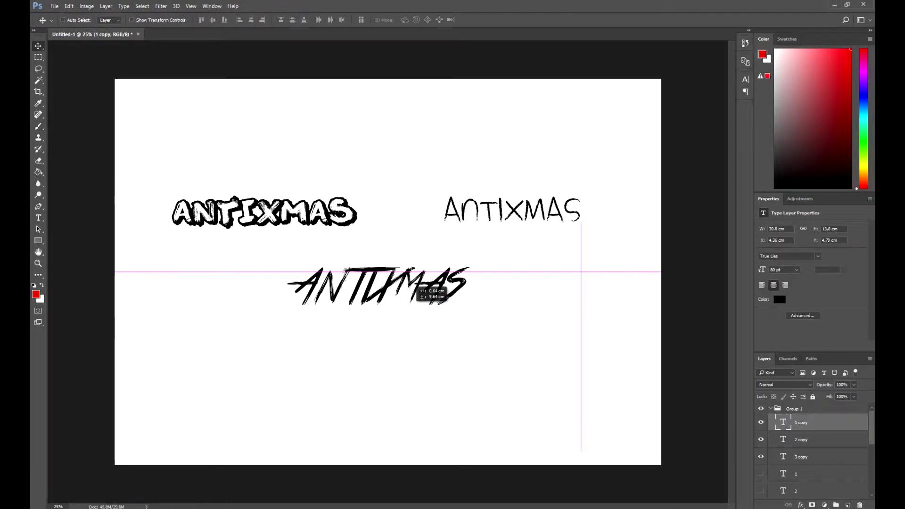
Resize the three text copies from 100 pt to 150 pt and select the 3 copy text.
text(t100)
key(Return)
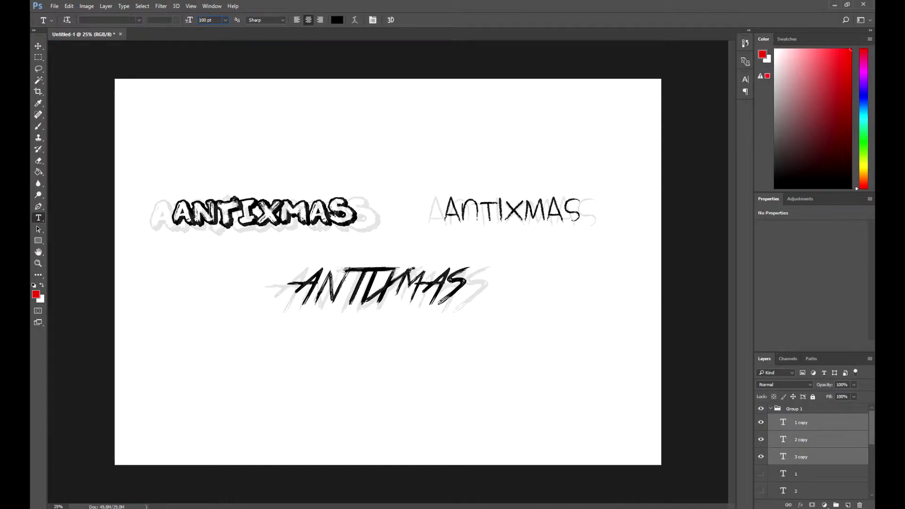
text(150)
key(Return)
key(v)
click(802, 457)
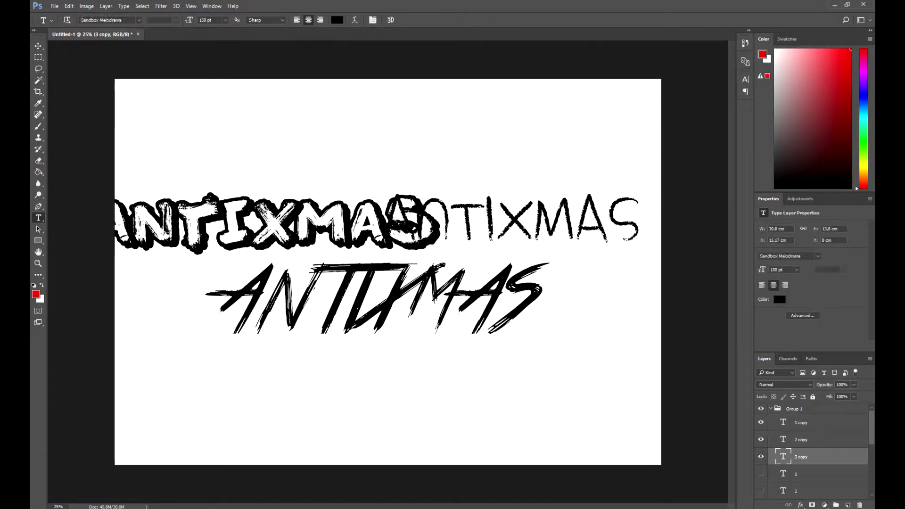
Move the thin ANTIXMAS lower, the bold one top-centre, and make the top X 200 pt.
drag(495, 280, 314, 462)
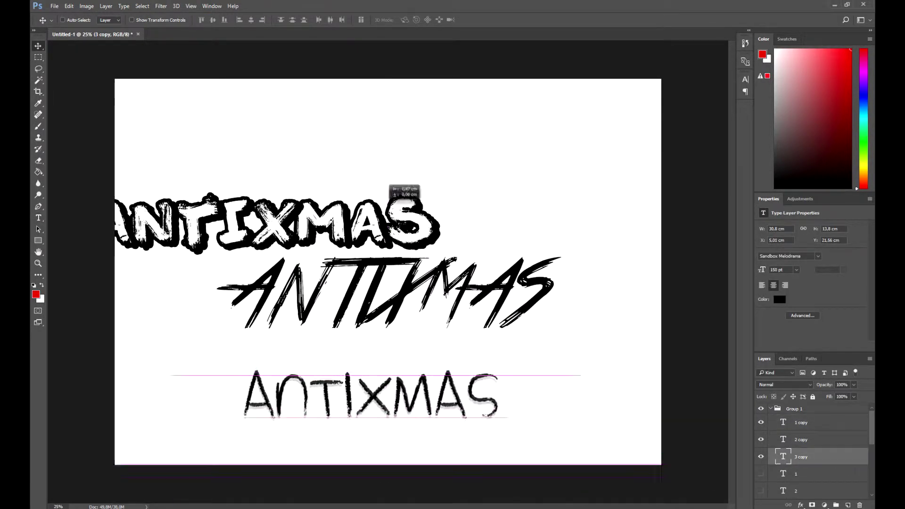
drag(283, 221, 422, 177)
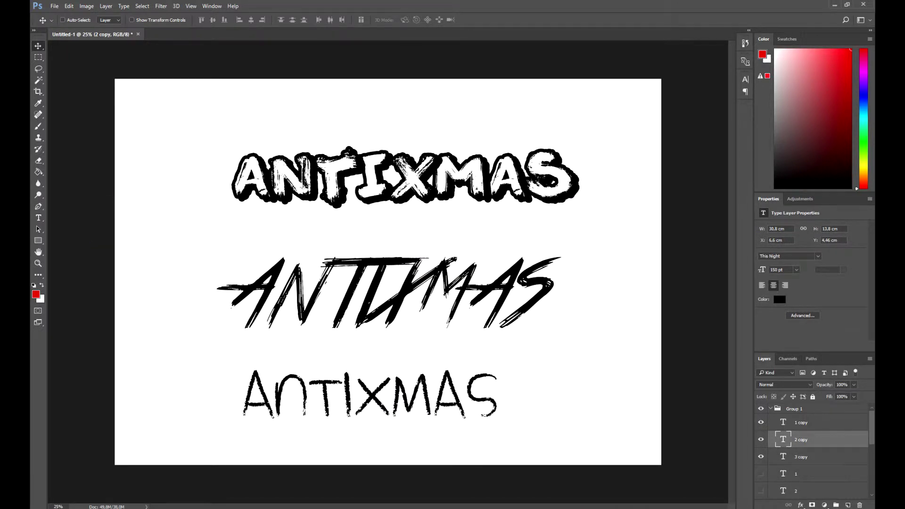
key(t)
drag(432, 176, 387, 177)
text(200)
key(Return)
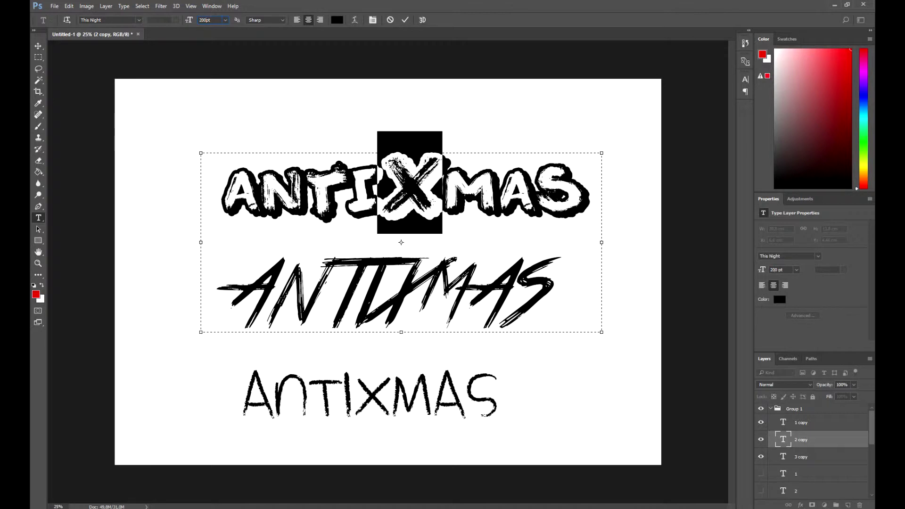
Resize the X in the middle ANTIXMAS, first to 200 pt then 30.
click(802, 423)
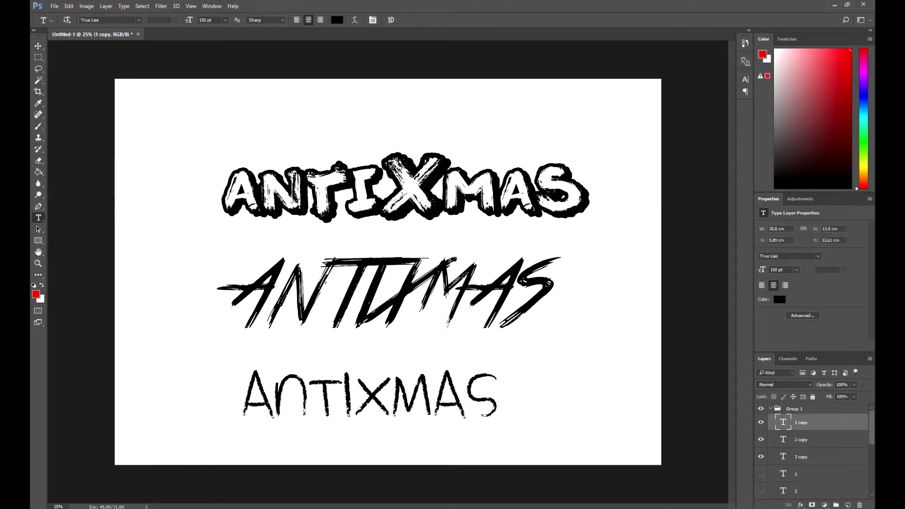
drag(426, 297, 380, 297)
text(200)
key(Return)
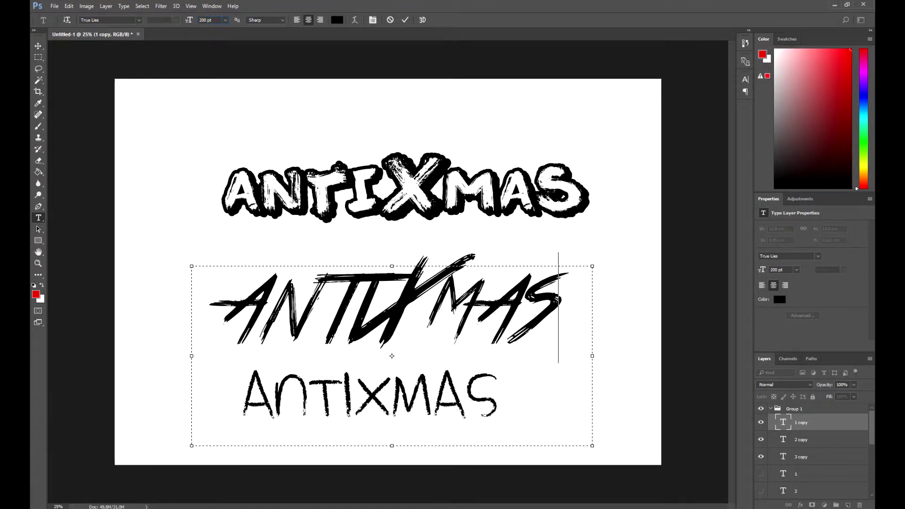
text(30)
key(Return)
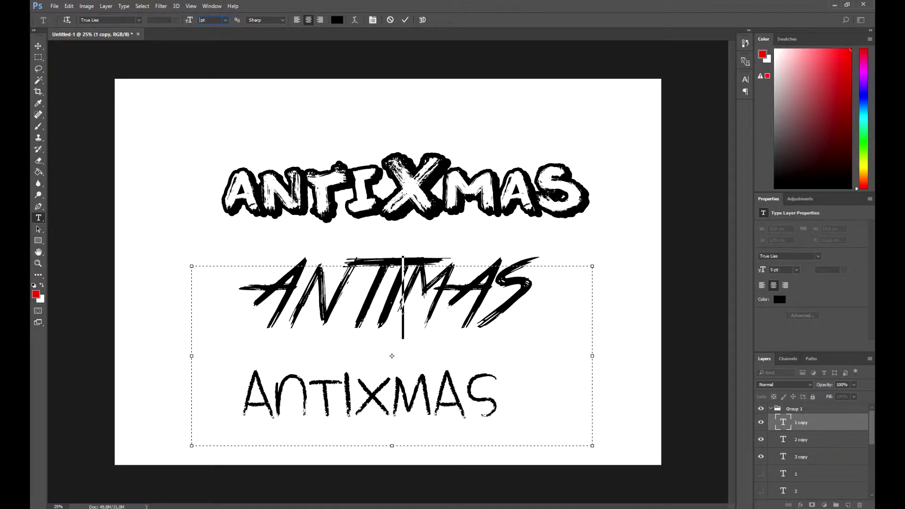
click(802, 439)
Make the bottom ANTIXMAS X 200 pt, remove the stray V, and hide the middle version.
click(802, 457)
drag(393, 396, 355, 396)
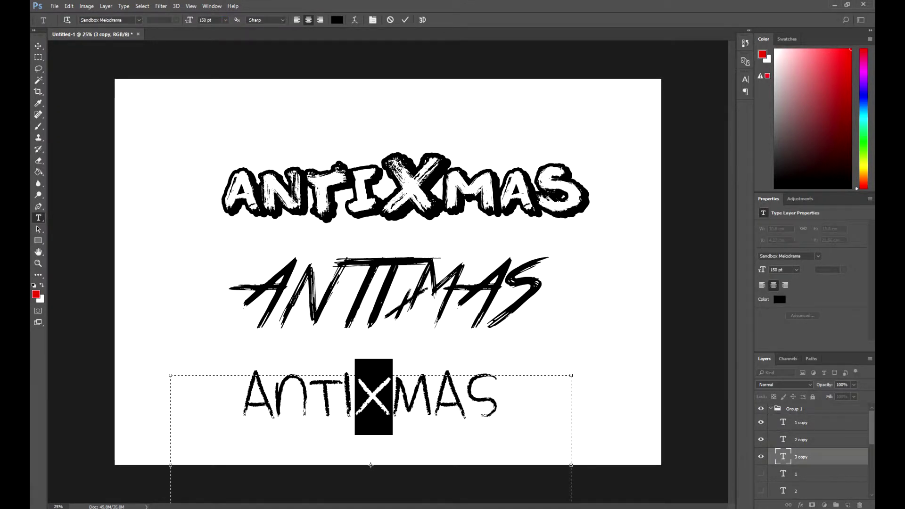
text(70)
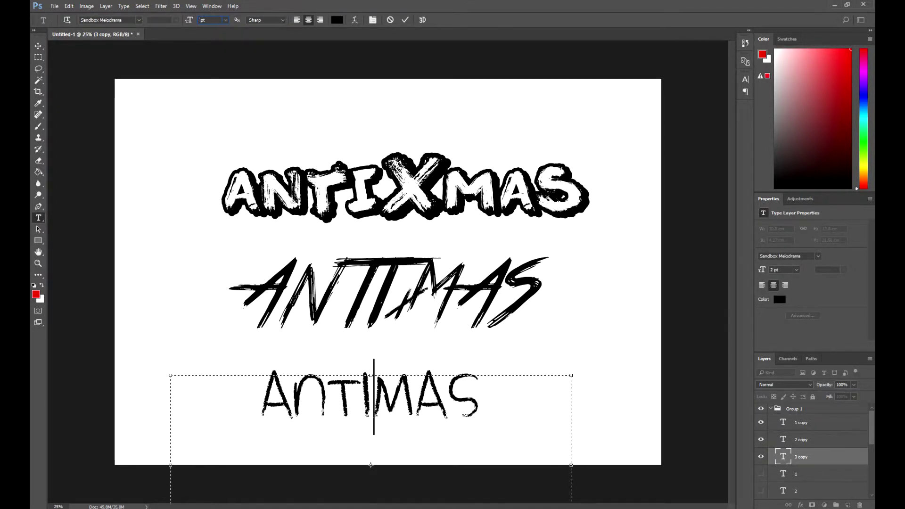
text(200)
key(Return)
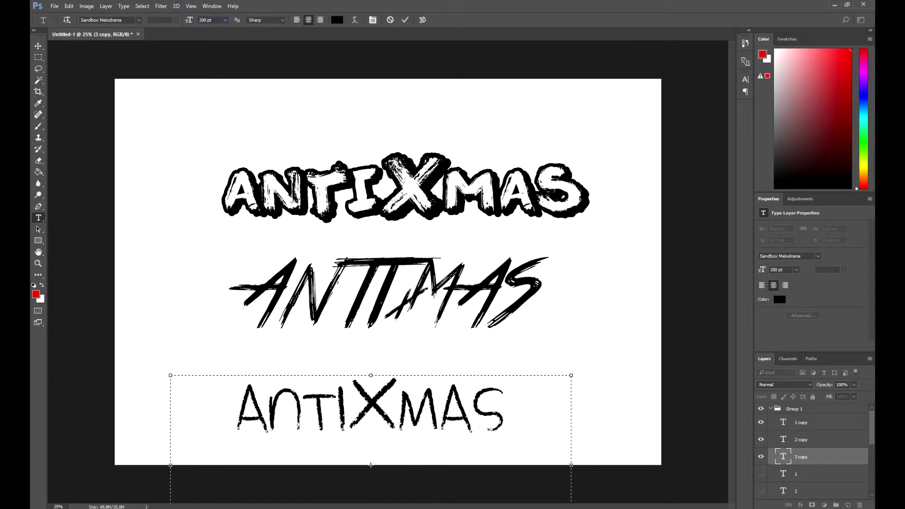
text(v)
key(BackSpace)
key(ctrl+Return)
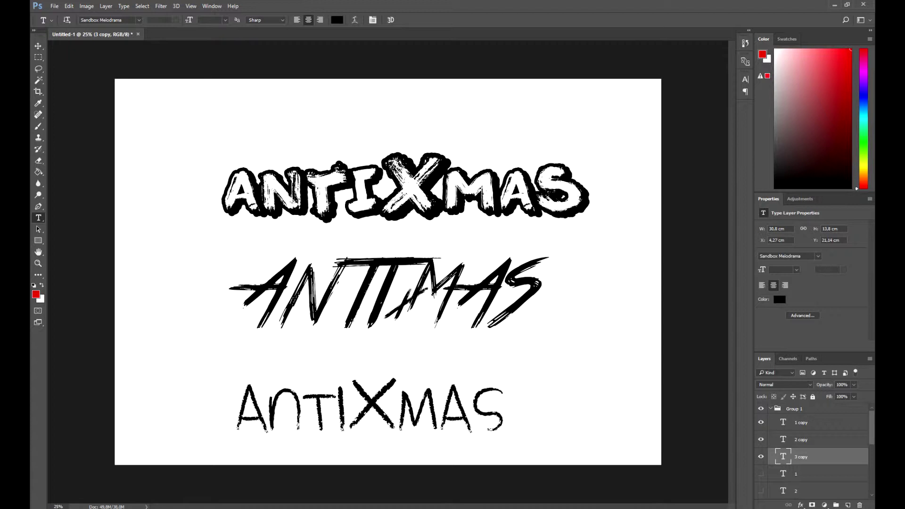
click(762, 422)
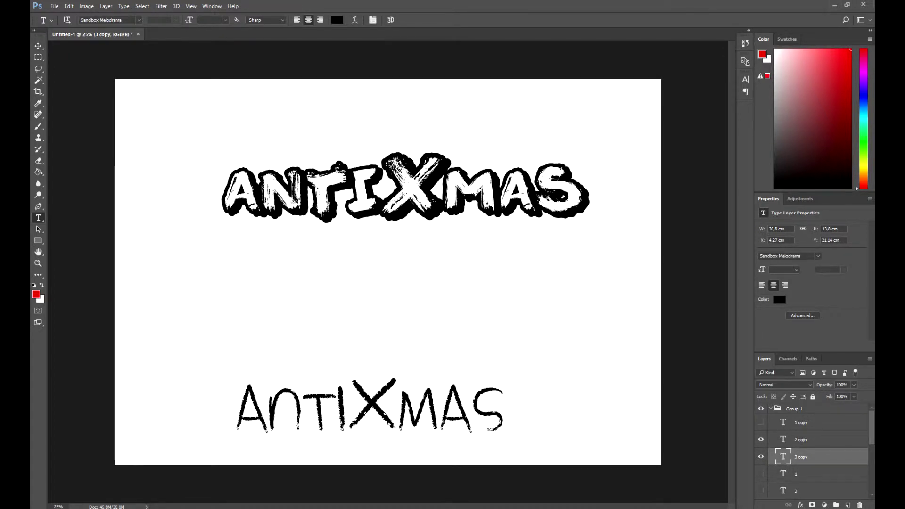
Move the lower AntiXmas up under the top logo and rasterize both lettering layers.
key(v)
drag(372, 406, 395, 302)
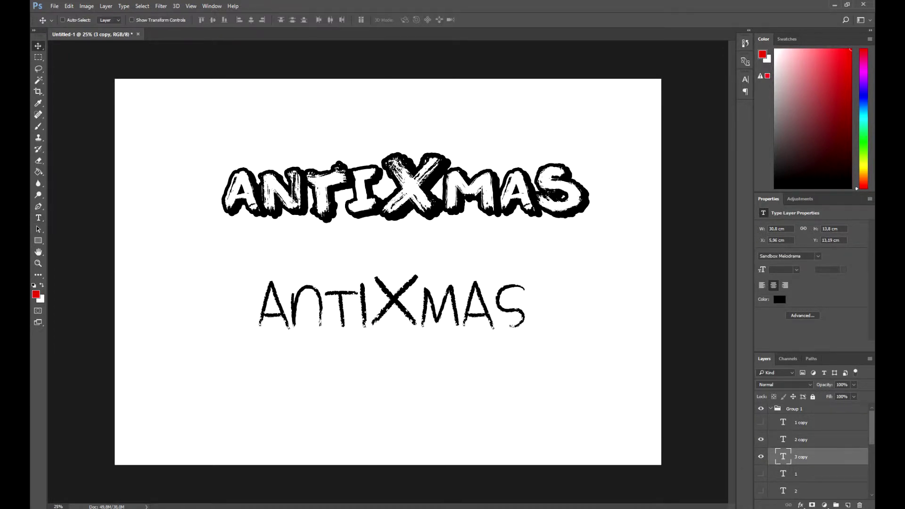
shift+click(811, 439)
right_click(811, 440)
click(717, 155)
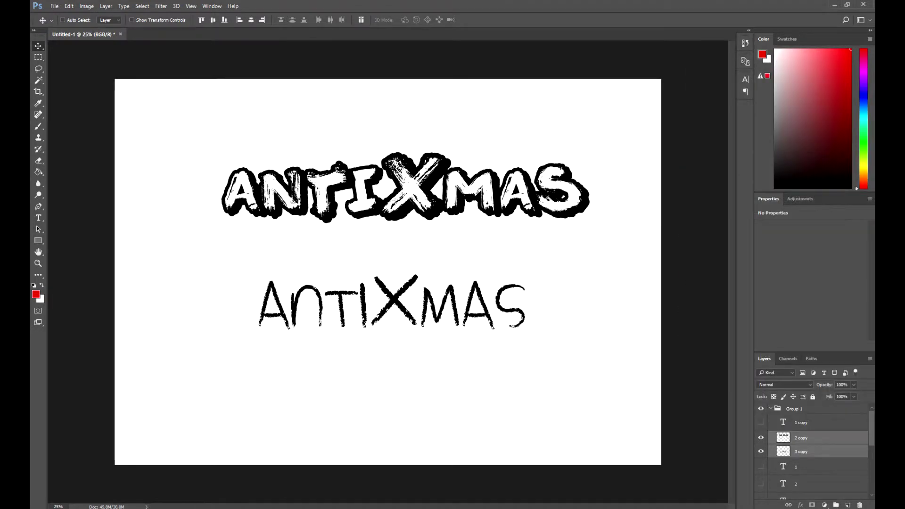
Delete the bold X and scale the thin X into place between ANTI and MAS.
key(l)
drag(440, 183, 429, 225)
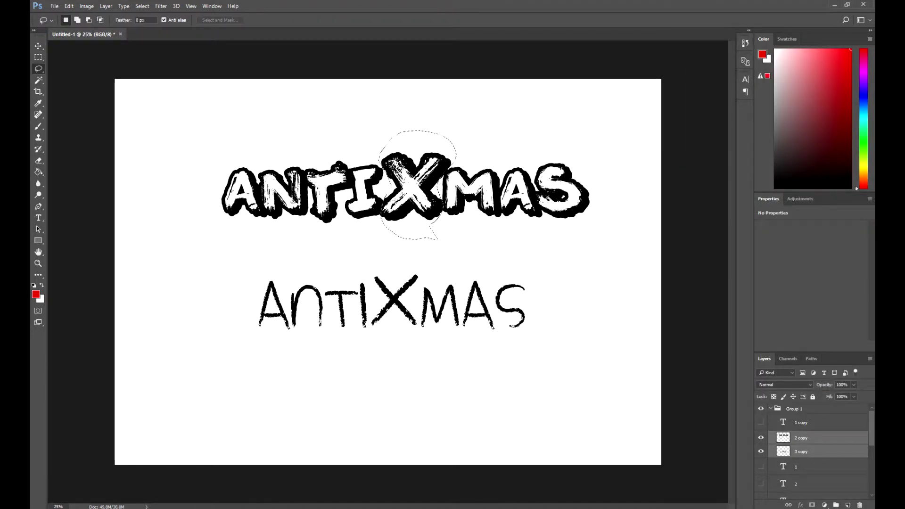
key(Delete)
click(812, 452)
mouse_move(394, 263)
mouse_down()
mouse_move(371, 283)
mouse_move(418, 168)
mouse_up()
key(v)
key(ctrl+t)
mouse_move(464, 133)
mouse_down()
mouse_move(413, 194)
mouse_move(448, 198)
mouse_move(439, 158)
mouse_up()
key(Return)
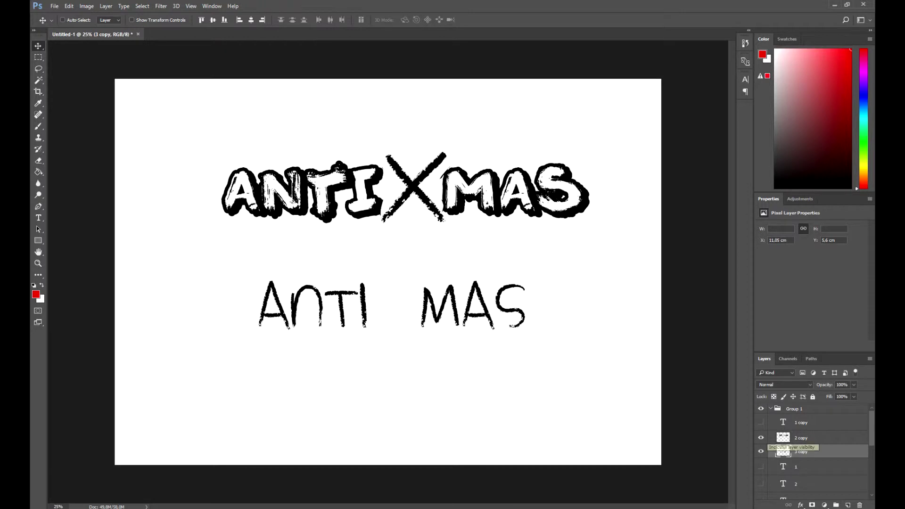
Reset colours to black and erase the leftover lower ANTI MAS letters.
key(b)
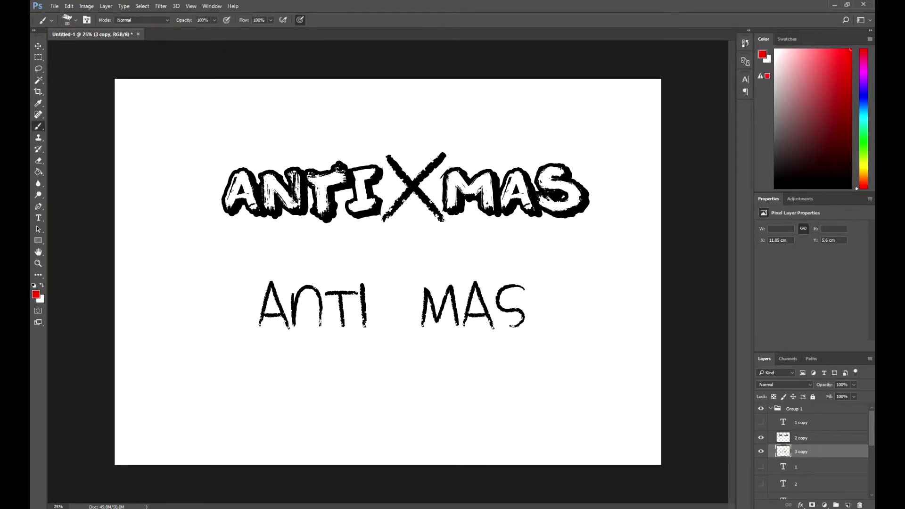
key(d)
key(e)
mouse_move(262, 302)
mouse_down()
mouse_move(368, 307)
mouse_move(524, 294)
mouse_move(472, 320)
mouse_up()
key(alt+bracketright)
Try an outline stroke style on the X, discard it, and merge the X into the lettering.
click(811, 451)
right_click(811, 451)
click(778, 8)
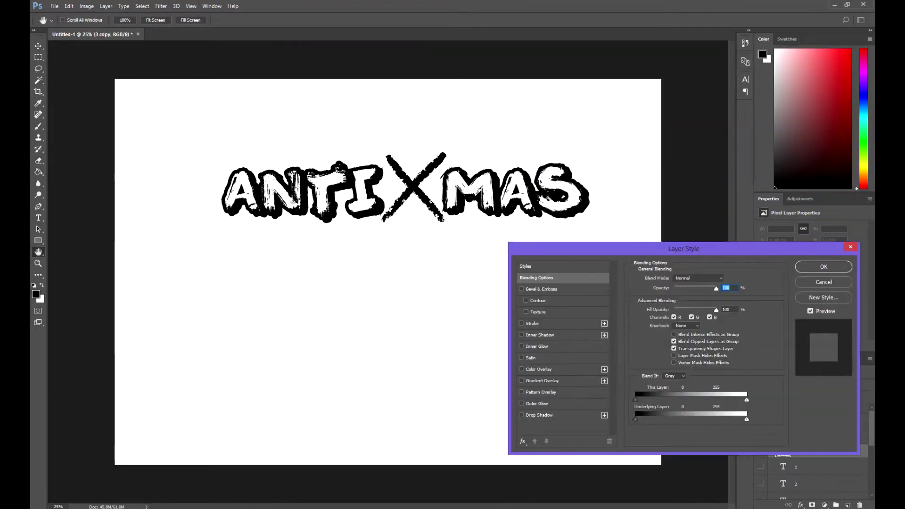
click(532, 323)
click(824, 282)
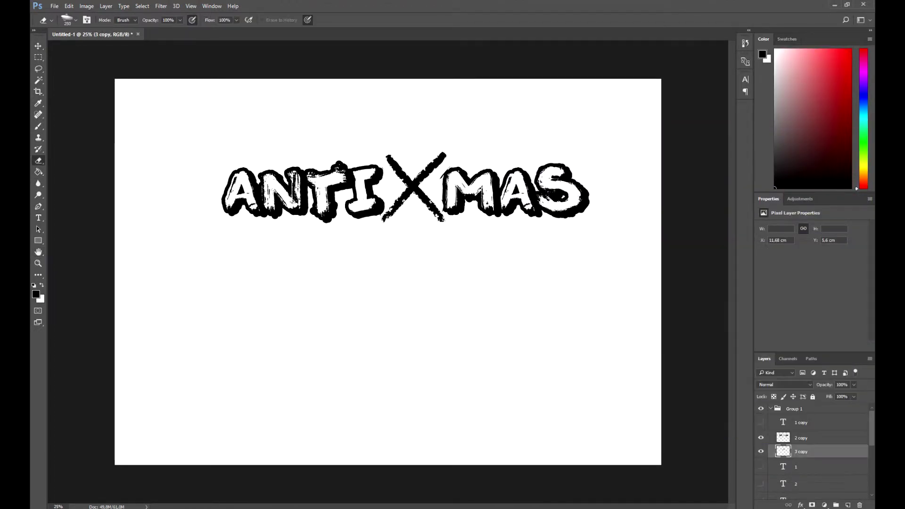
right_click(811, 451)
click(792, 300)
Reposition the combined logo toward the top of the canvas, browsing filters without applying any.
key(v)
drag(406, 189, 388, 262)
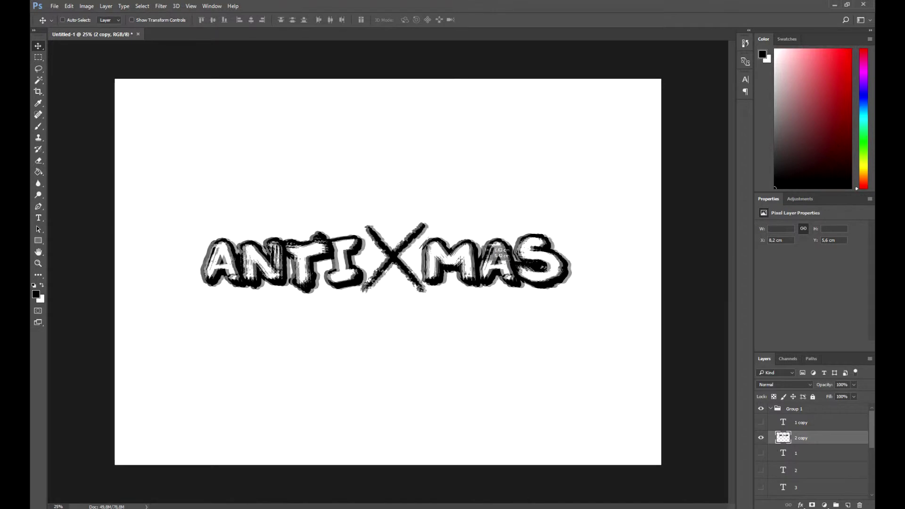
click(161, 6)
click(177, 36)
click(161, 6)
key(Escape)
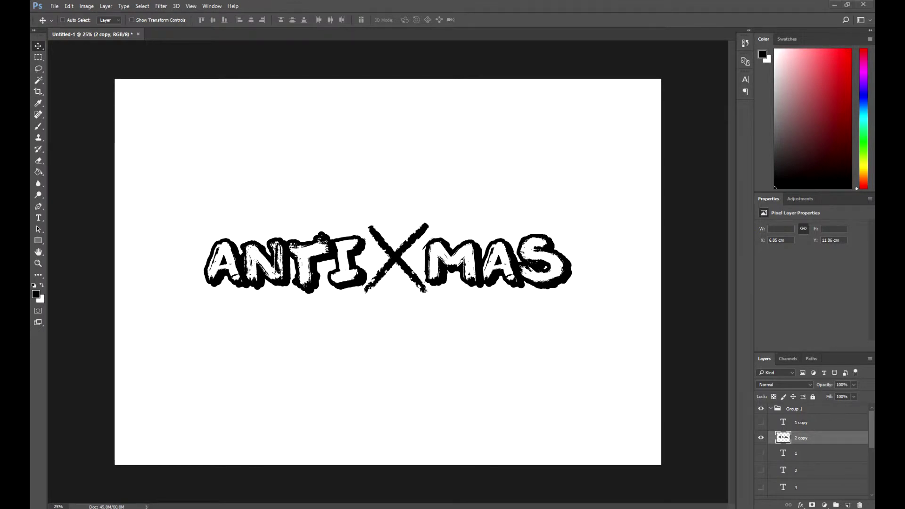
drag(387, 264, 387, 170)
On a new layer, sketch the A, N, T and I with a 30% opacity brush.
key(ctrl+shift+alt+n)
key(b)
key(3)
mouse_move(233, 313)
mouse_down()
mouse_move(215, 372)
mouse_move(260, 342)
mouse_move(263, 372)
mouse_up()
drag(215, 373, 235, 381)
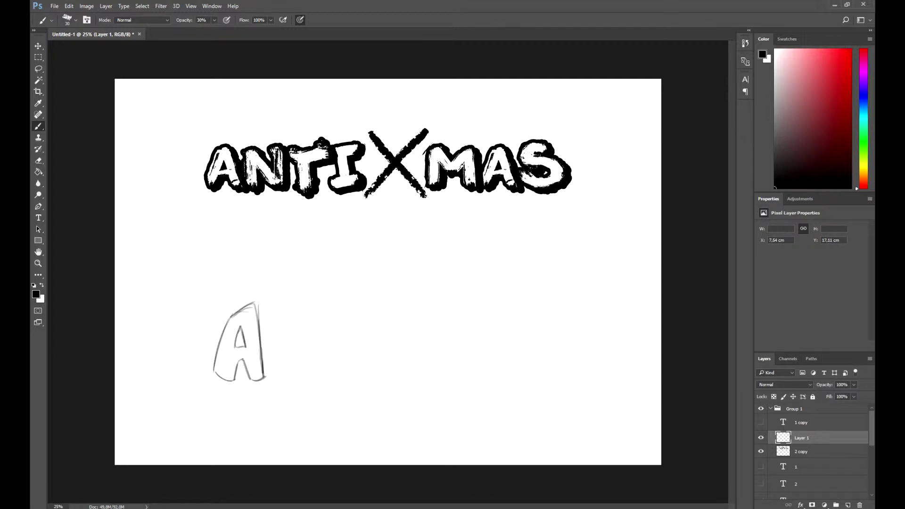
drag(269, 378, 288, 321)
mouse_move(302, 357)
mouse_down()
mouse_move(311, 382)
mouse_move(269, 384)
mouse_move(311, 388)
mouse_up()
mouse_move(349, 307)
mouse_down()
mouse_move(351, 326)
mouse_move(315, 379)
mouse_up()
mouse_move(346, 327)
mouse_down()
mouse_move(345, 379)
mouse_move(360, 319)
mouse_move(359, 381)
mouse_up()
Sketch the slanted X with two crossing diagonals, redoing unsatisfying strokes.
drag(355, 278, 424, 363)
key(ctrl+z)
drag(380, 299, 436, 380)
drag(384, 302, 441, 377)
drag(439, 301, 375, 377)
drag(436, 305, 373, 379)
key(ctrl+alt+z)
key(ctrl+alt+z)
key(ctrl+alt+z)
mouse_move(371, 292)
mouse_down()
mouse_move(404, 385)
mouse_move(421, 392)
mouse_up()
drag(440, 283, 373, 379)
key(ctrl+z)
mouse_move(422, 317)
mouse_down()
mouse_move(363, 398)
mouse_move(374, 382)
mouse_up()
drag(438, 301, 366, 397)
Sketch the M, the second A and the S of MAS.
drag(434, 332, 440, 380)
drag(459, 342, 490, 372)
drag(490, 325, 490, 373)
mouse_move(452, 363)
mouse_down()
mouse_move(441, 389)
mouse_move(478, 343)
mouse_up()
mouse_move(469, 385)
mouse_down()
mouse_move(490, 336)
mouse_move(528, 376)
mouse_up()
mouse_move(498, 330)
mouse_down()
mouse_move(529, 296)
mouse_move(531, 378)
mouse_up()
mouse_move(491, 362)
mouse_down()
mouse_move(508, 386)
mouse_move(529, 358)
mouse_up()
drag(510, 329, 514, 347)
mouse_move(554, 301)
mouse_down()
mouse_move(545, 337)
mouse_move(533, 330)
mouse_move(569, 315)
mouse_move(550, 366)
mouse_move(572, 348)
mouse_up()
key(ctrl+z)
mouse_move(533, 326)
mouse_down()
mouse_move(550, 351)
mouse_move(541, 350)
mouse_up()
Lasso the sketched S and shift it down and slightly left.
key(l)
drag(565, 289, 535, 295)
key(ctrl+t)
mouse_move(557, 339)
mouse_down()
mouse_move(554, 356)
mouse_move(568, 330)
mouse_up()
key(Return)
Fade the sketch layer to 58% opacity and add a new layer for inking.
key(v)
key(5)
key(8)
key(ctrl+shift+alt+n)
key(b)
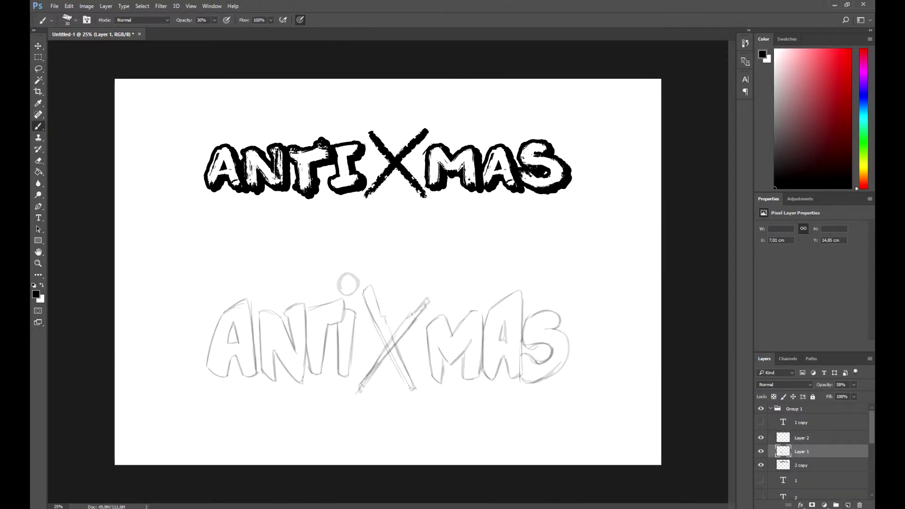
click(802, 438)
click(75, 20)
Ink bold black outlines of the first A, the N, and the i with its tilted dot.
key(Return)
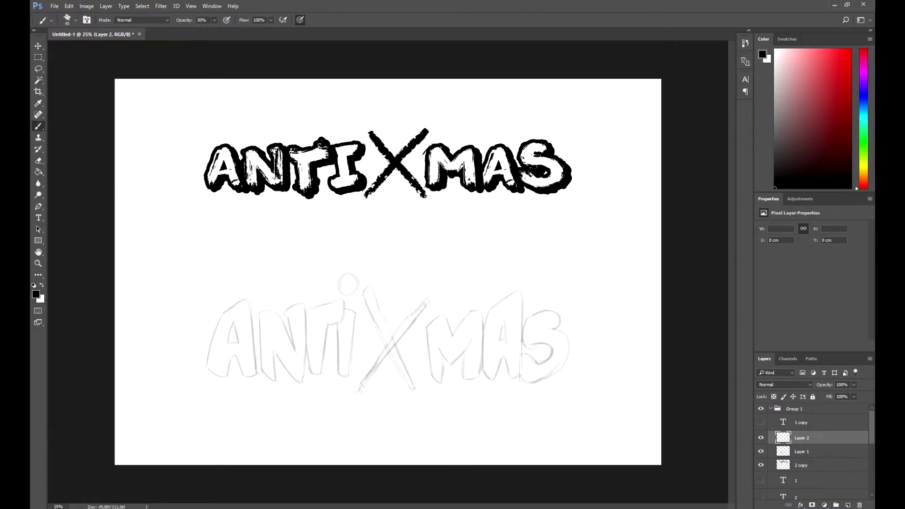
mouse_move(249, 297)
mouse_down()
mouse_move(256, 368)
mouse_move(219, 316)
mouse_move(208, 375)
mouse_move(238, 358)
mouse_move(250, 381)
mouse_move(258, 356)
mouse_up()
drag(233, 324, 230, 346)
drag(261, 311, 262, 377)
mouse_move(261, 312)
mouse_down()
mouse_move(281, 312)
mouse_move(294, 350)
mouse_move(302, 306)
mouse_move(306, 375)
mouse_move(279, 353)
mouse_move(306, 387)
mouse_move(344, 300)
mouse_move(330, 326)
mouse_move(336, 377)
mouse_move(354, 310)
mouse_move(349, 378)
mouse_up()
mouse_move(349, 300)
mouse_down()
mouse_move(336, 278)
mouse_move(345, 269)
mouse_move(409, 391)
mouse_move(377, 368)
mouse_move(429, 297)
mouse_move(432, 304)
mouse_up()
key(ctrl+z)
key(ctrl+z)
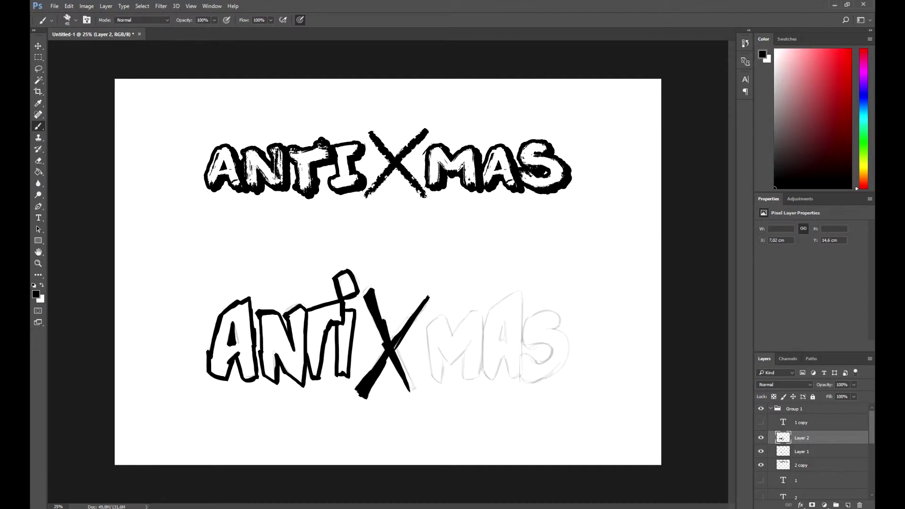
Ink bold black outlines of the M, the second A and the S.
mouse_move(429, 380)
mouse_down()
mouse_move(425, 321)
mouse_move(452, 337)
mouse_move(446, 358)
mouse_move(466, 381)
mouse_up()
mouse_move(451, 336)
mouse_down()
mouse_move(486, 311)
mouse_move(466, 360)
mouse_move(522, 295)
mouse_move(524, 331)
mouse_up()
drag(486, 383, 511, 380)
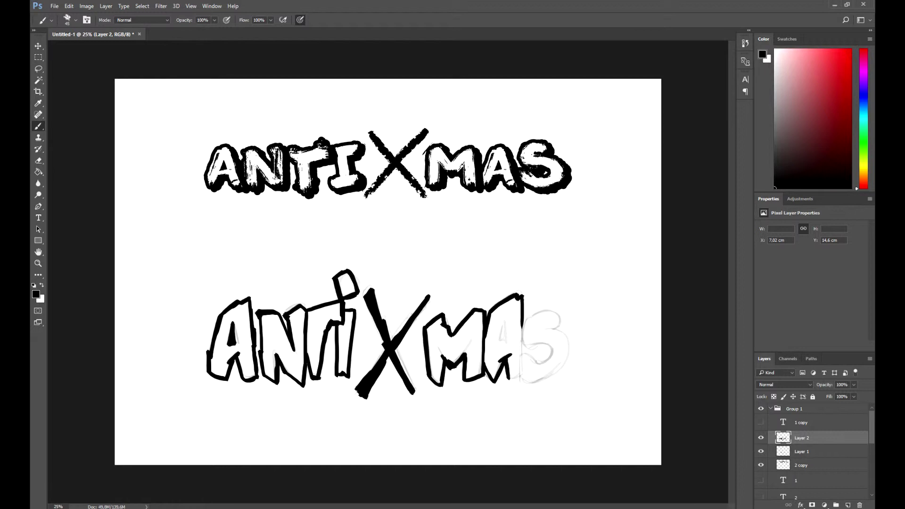
drag(522, 323, 522, 377)
mouse_move(504, 344)
mouse_down()
mouse_move(507, 320)
mouse_move(559, 315)
mouse_move(524, 351)
mouse_up()
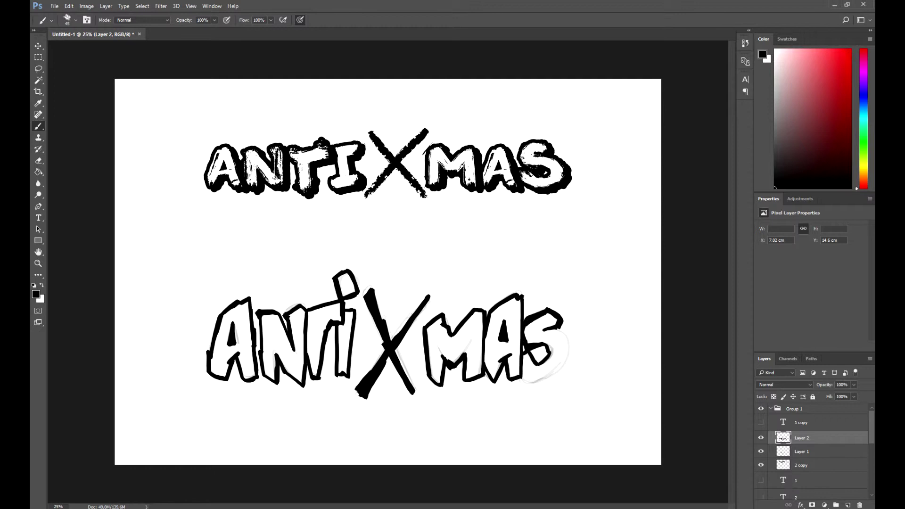
drag(559, 326, 569, 358)
drag(523, 376, 568, 355)
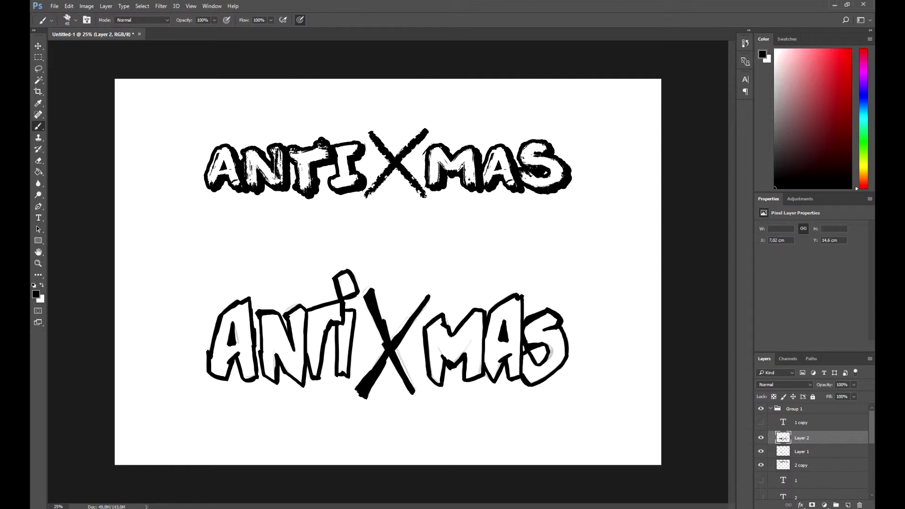
Hide the sketch and original logo and centre the inked lettering.
click(762, 451)
key(v)
drag(386, 340, 387, 262)
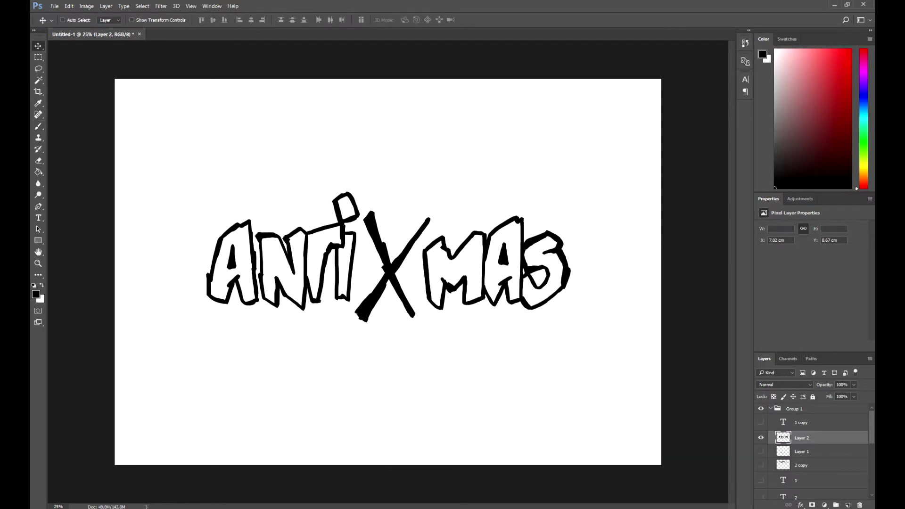
Add hatch marks inside the A, N and T on a new layer, then save as Logo.psd.
key(b)
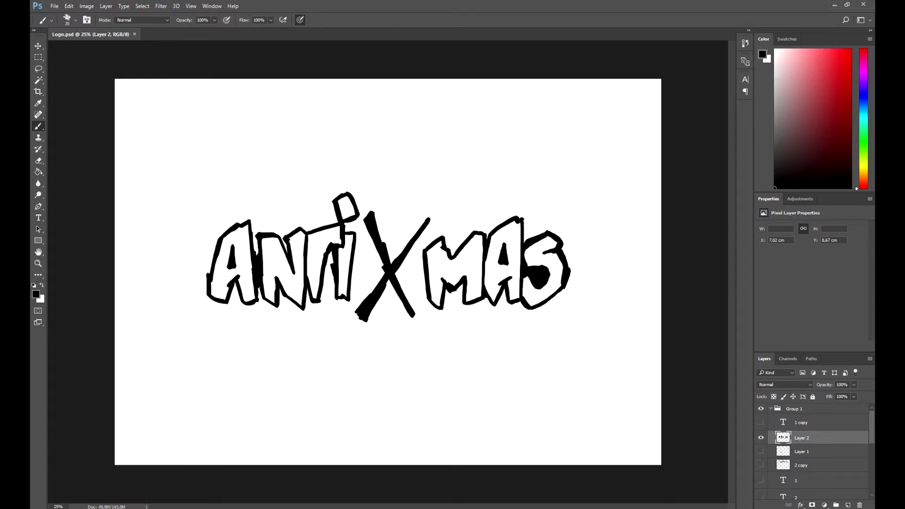
key(ctrl+d)
click(849, 505)
key(b)
drag(250, 287, 252, 297)
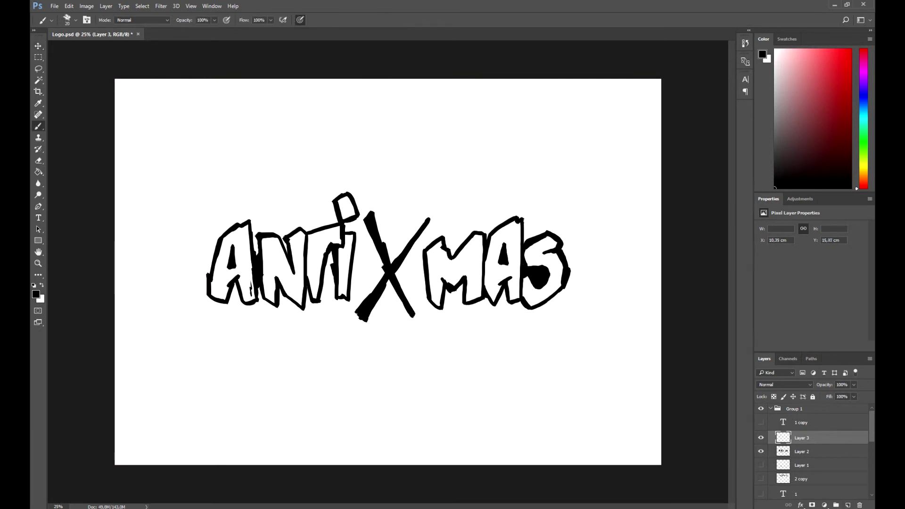
drag(267, 249, 272, 241)
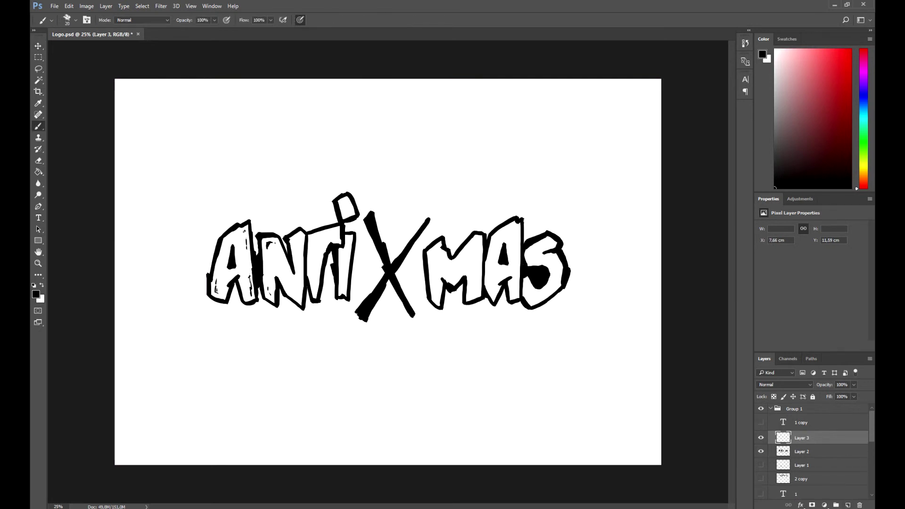
click(336, 233)
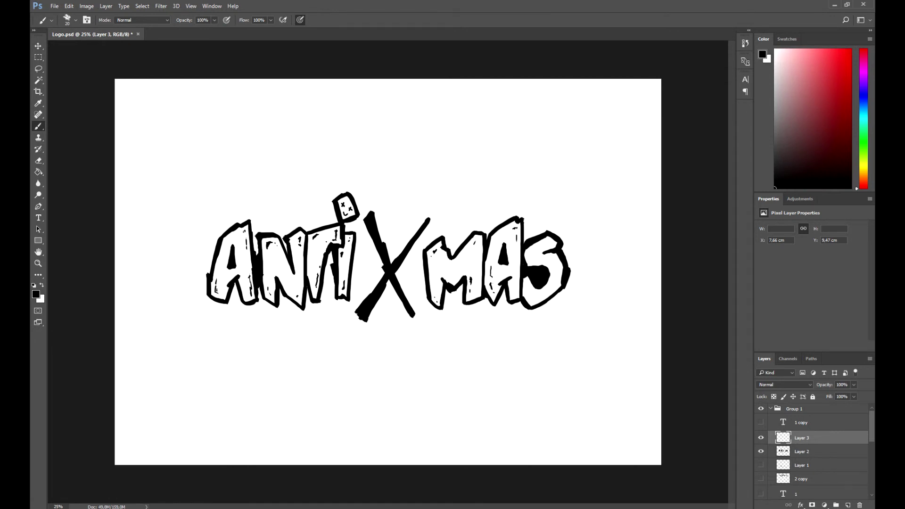
key(ctrl+s)
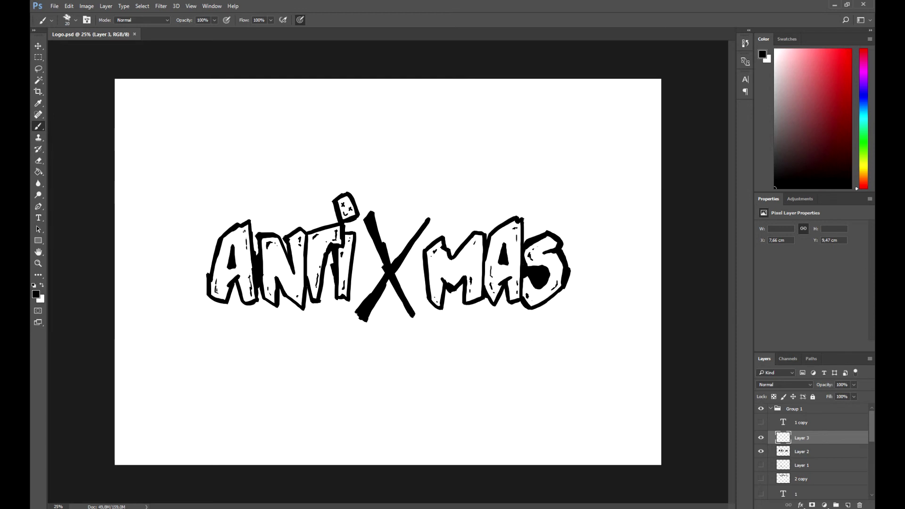